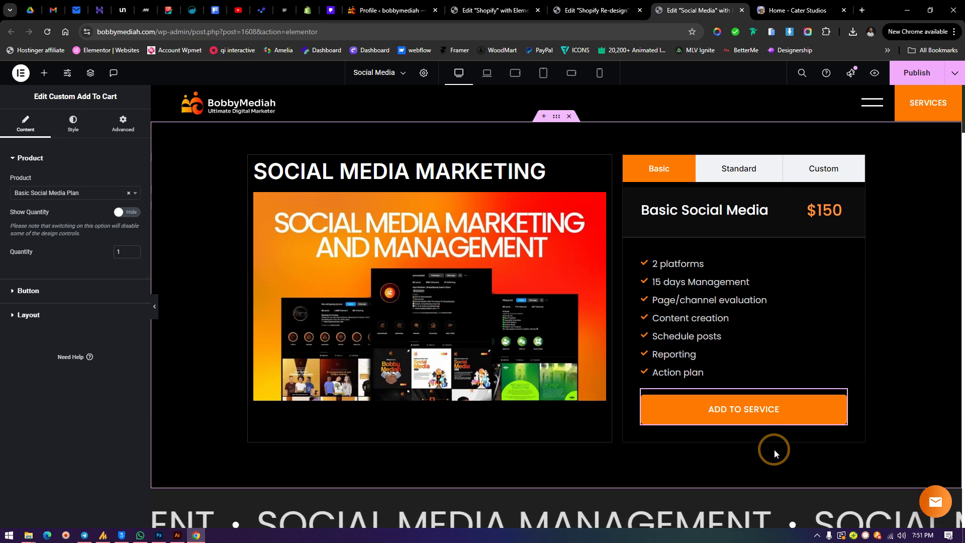
- On the Cater Studios home page, follow the "I Need A Website" button into WhatsApp and send the prefilled message
left_click(744, 409)
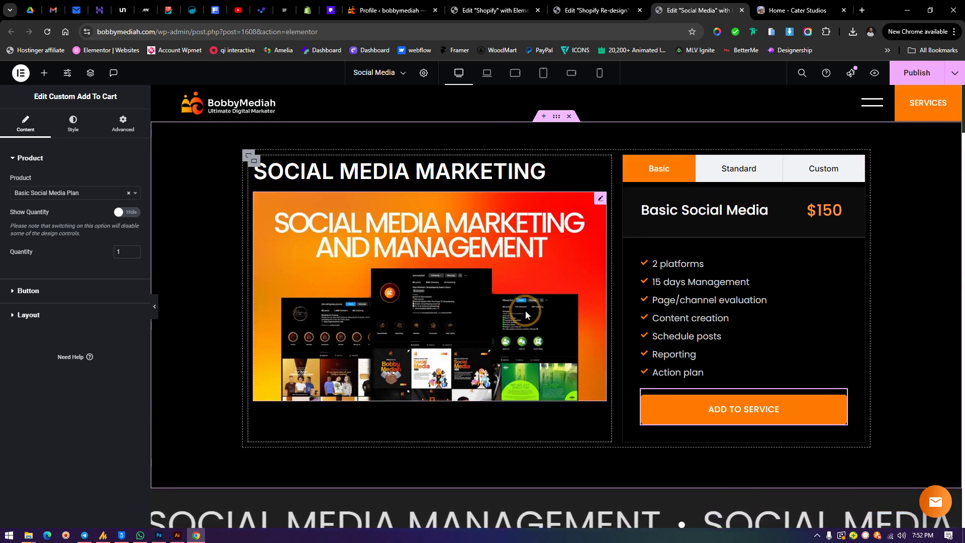
left_click(810, 4)
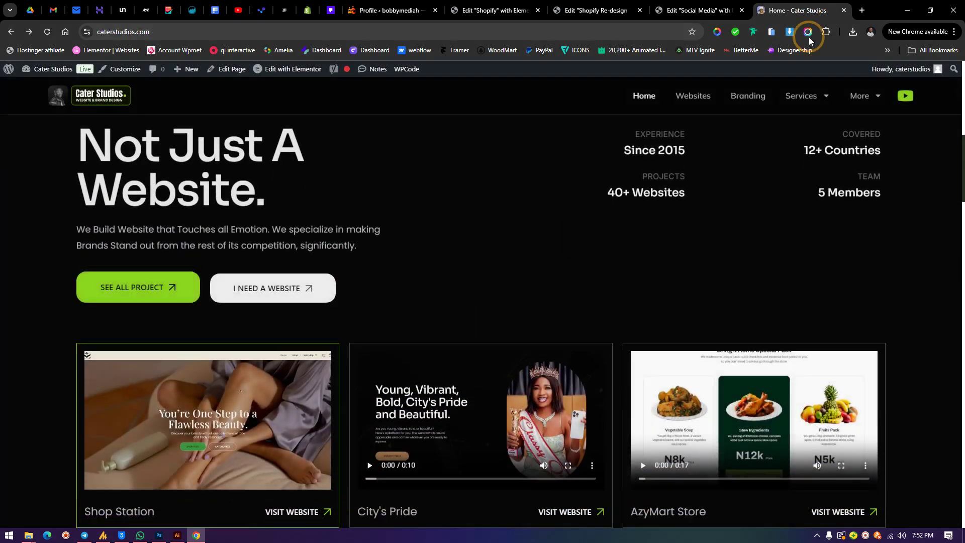
scroll(452, 271, "up", 1)
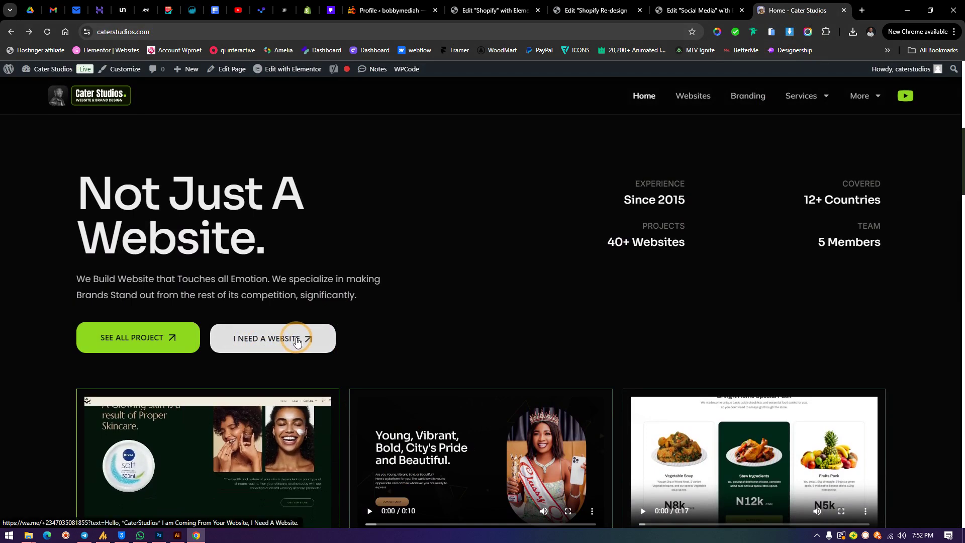
left_click(294, 352)
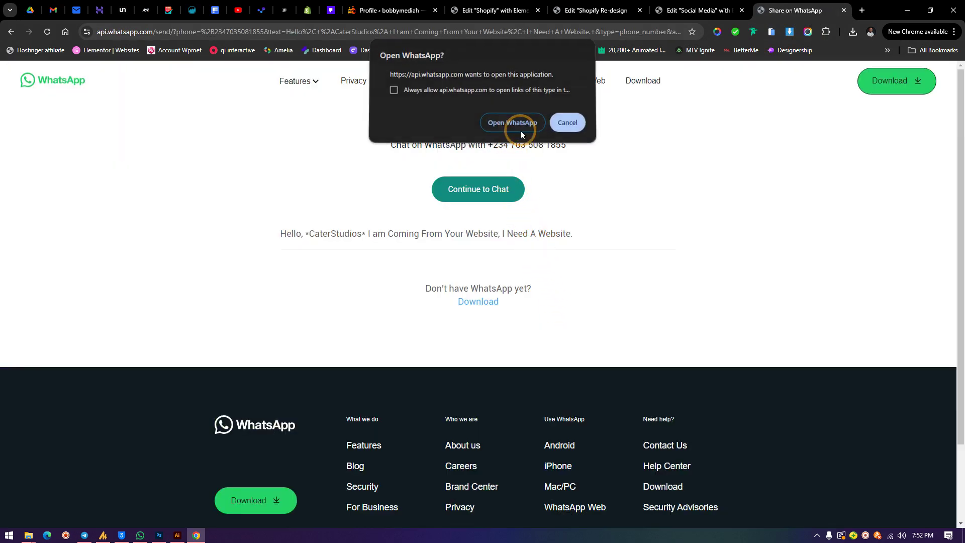
left_click(518, 127)
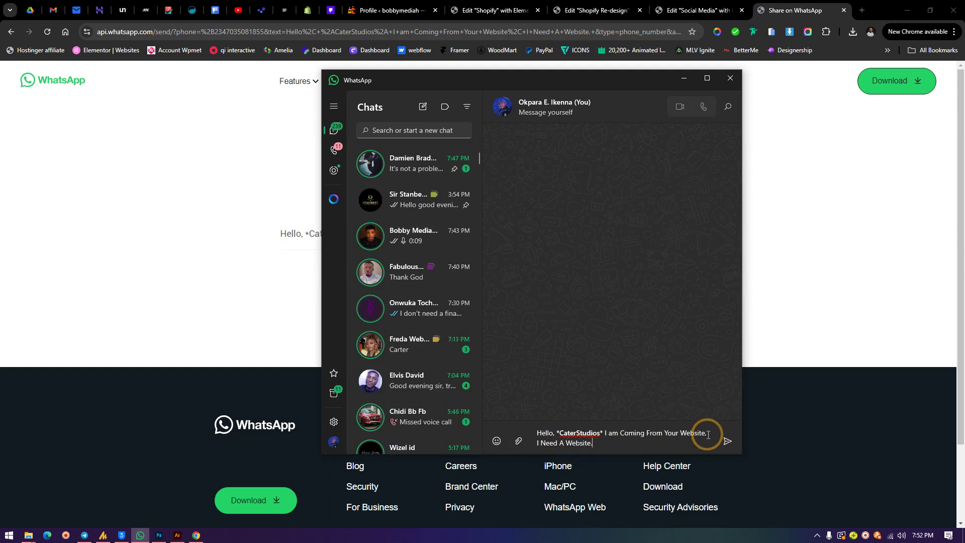
left_click(727, 440)
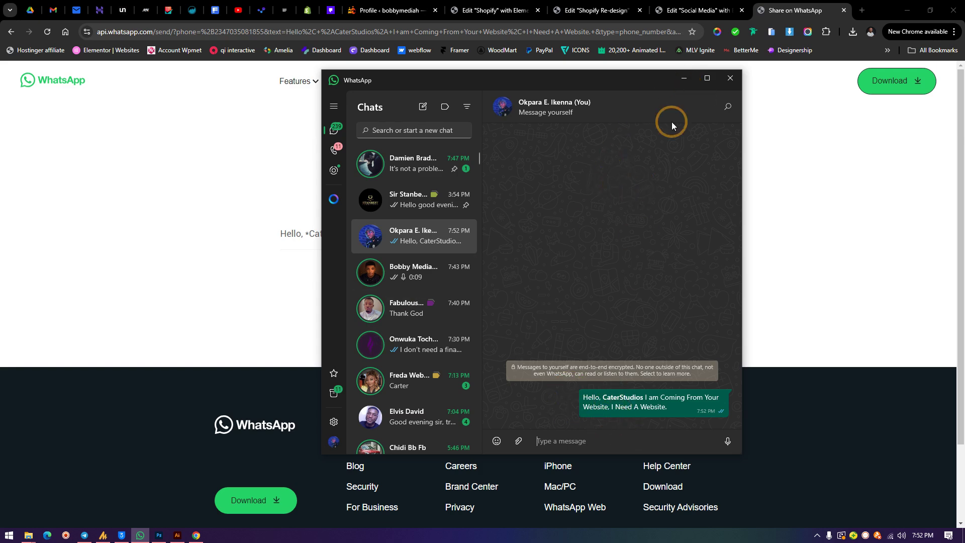
left_click(683, 80)
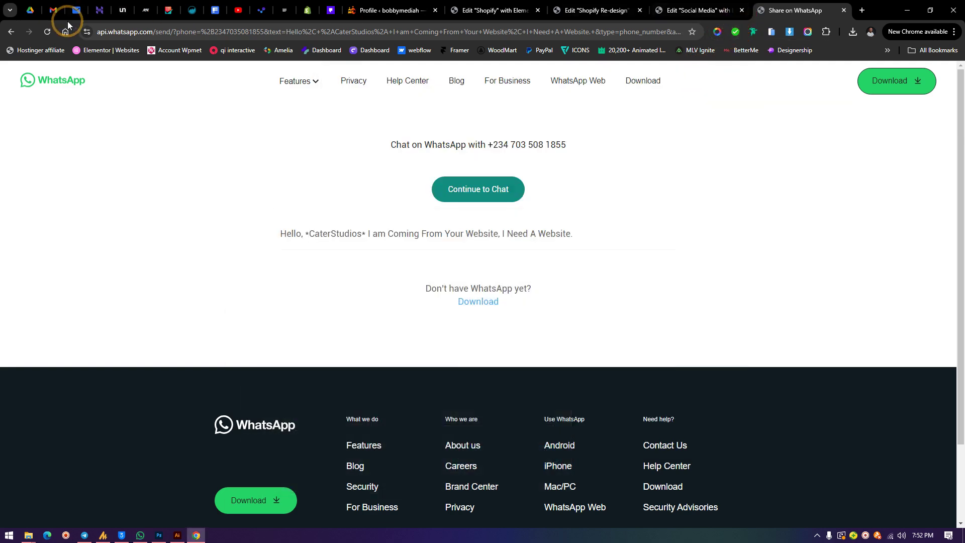
- Return to the Social Media page editor and examine the Basic and Custom plans and the Basic plan's Add to Service button
left_click(699, 10)
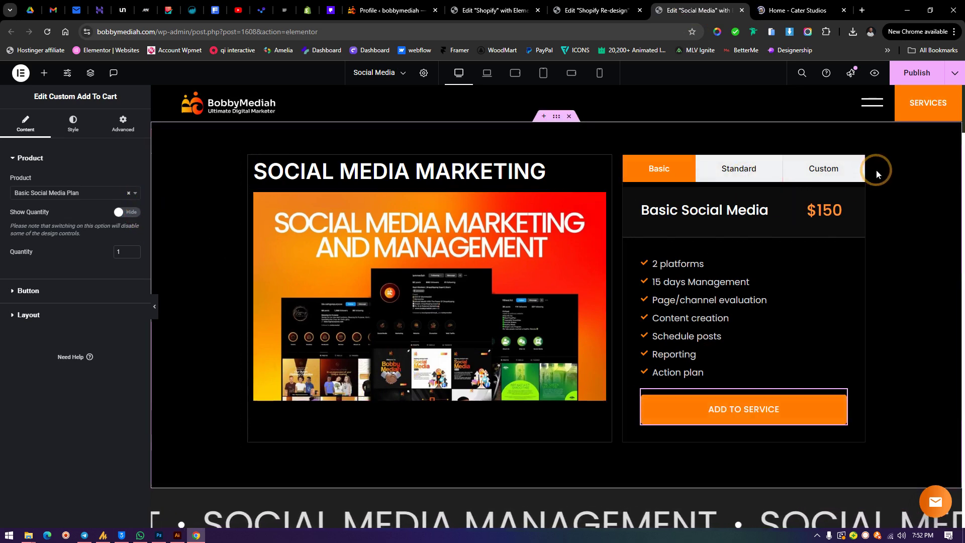
left_click(816, 171)
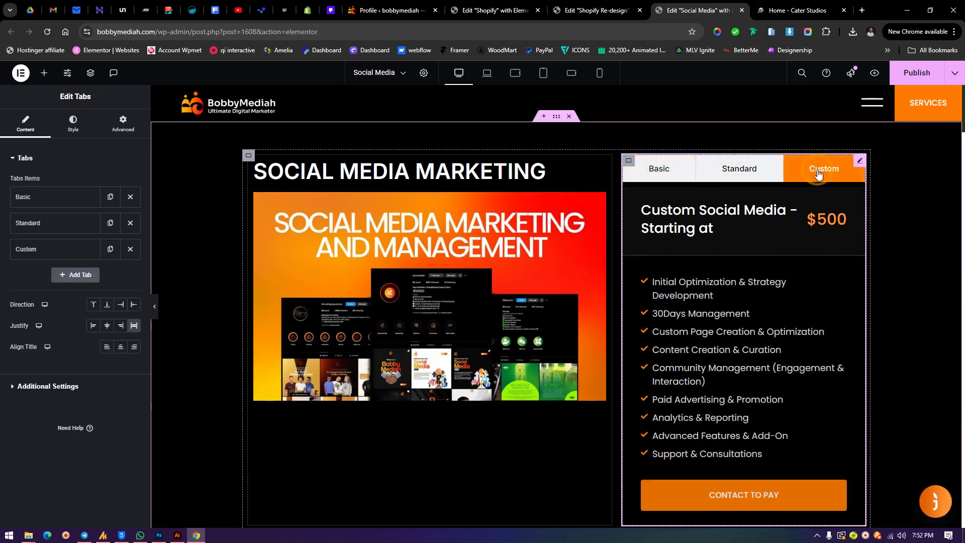
left_click(752, 173)
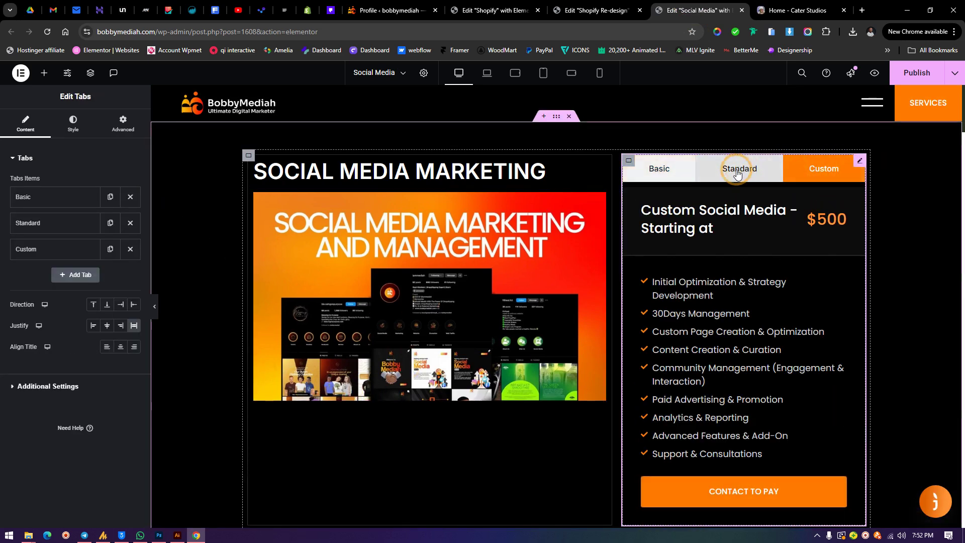
left_click(658, 169)
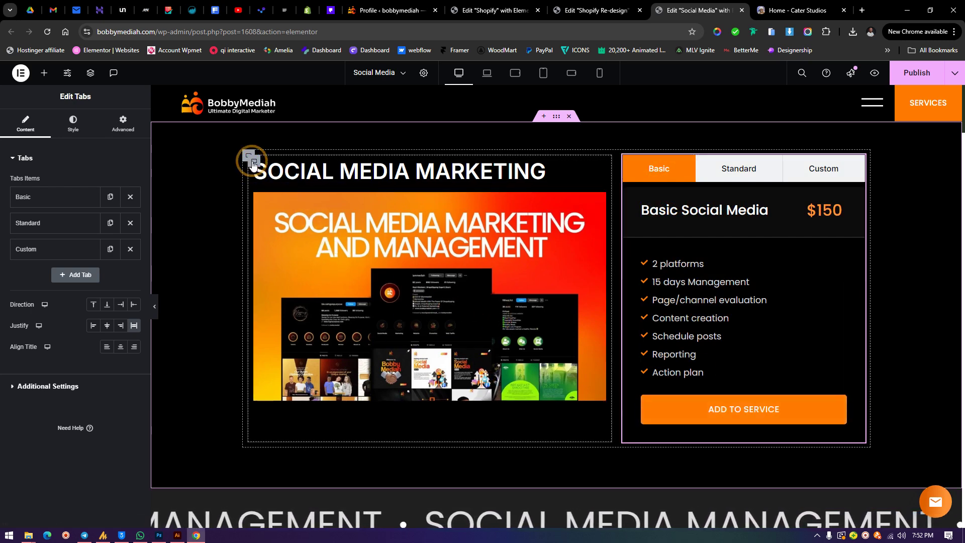
left_click(224, 173)
left_click(898, 199)
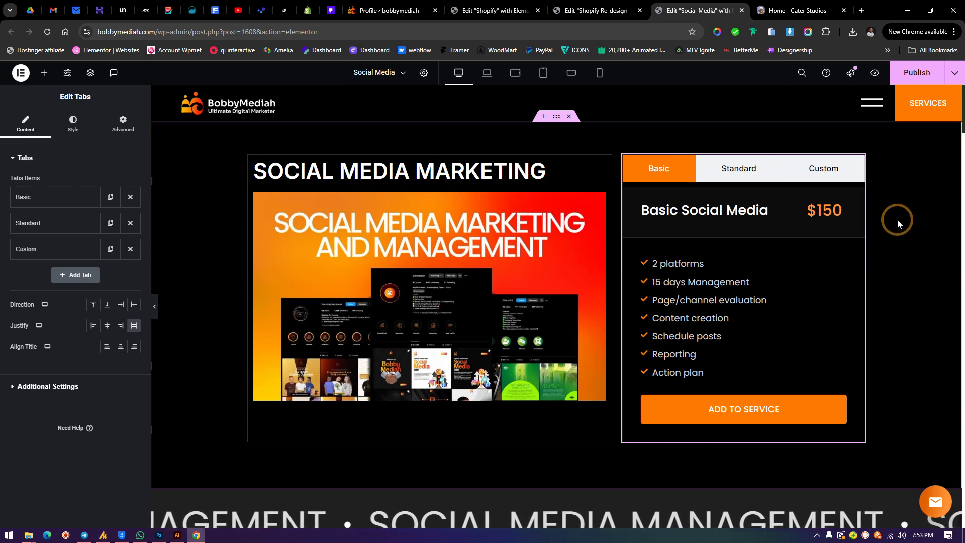
left_click(705, 409)
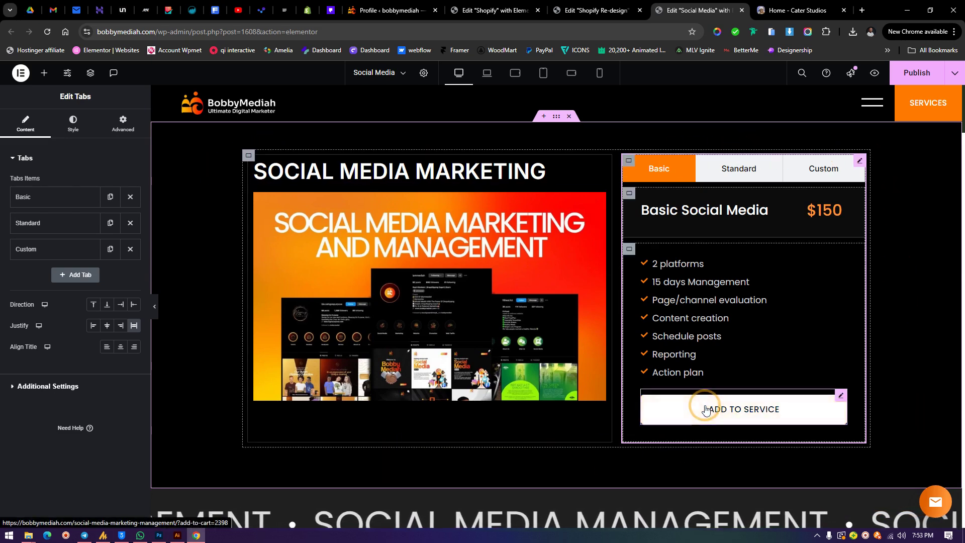
left_click(789, 189)
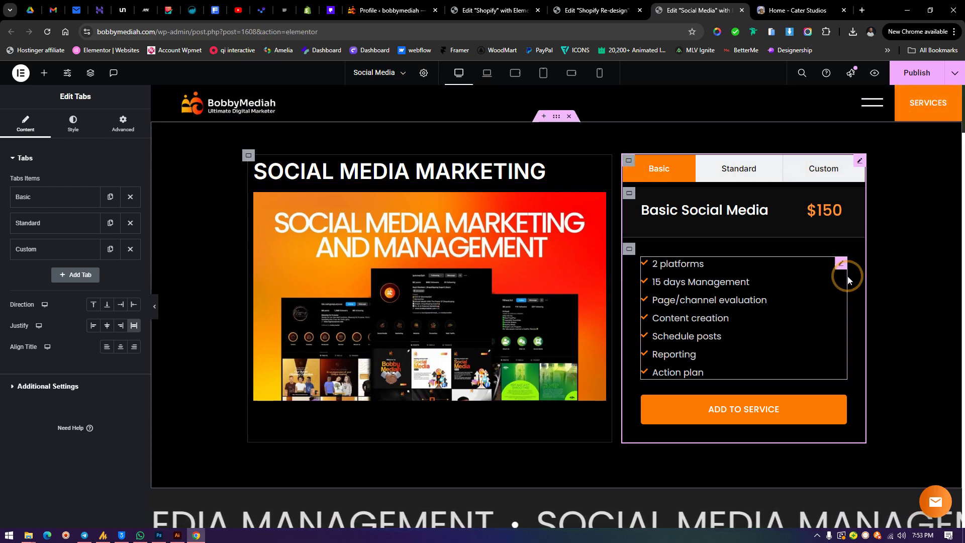
- Look over the Shopify Re-design and Shopify service pages for comparison, and return to the Social Media page
left_click(607, 9)
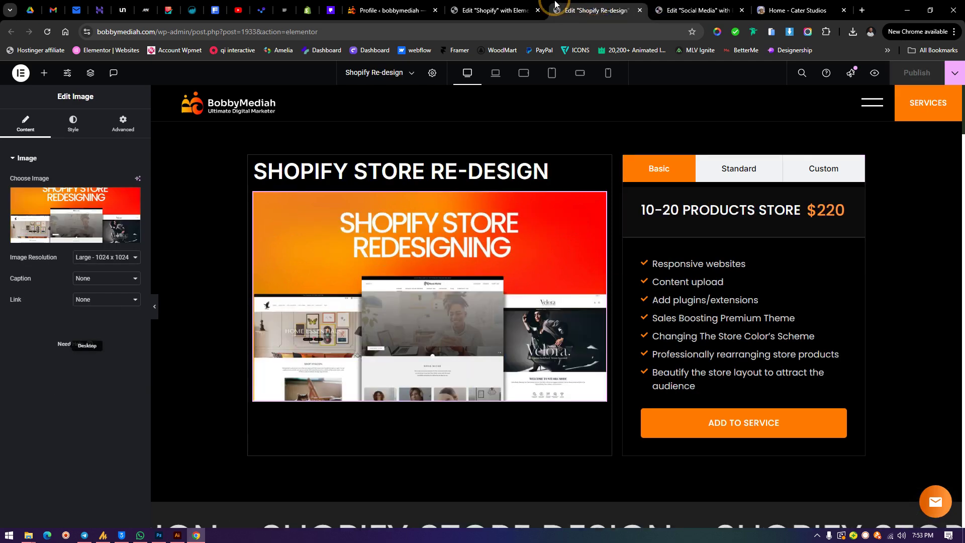
left_click(495, 10)
left_click(583, 10)
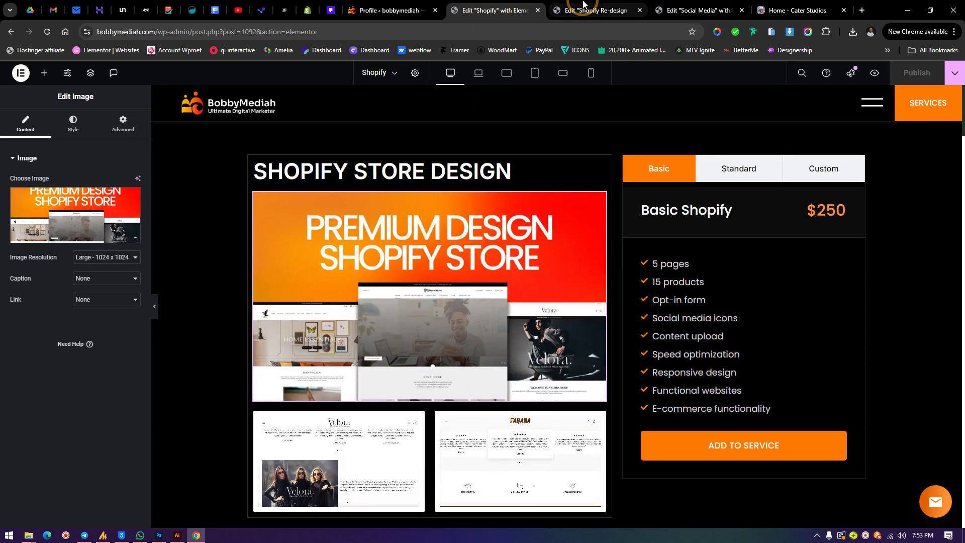
left_click(694, 4)
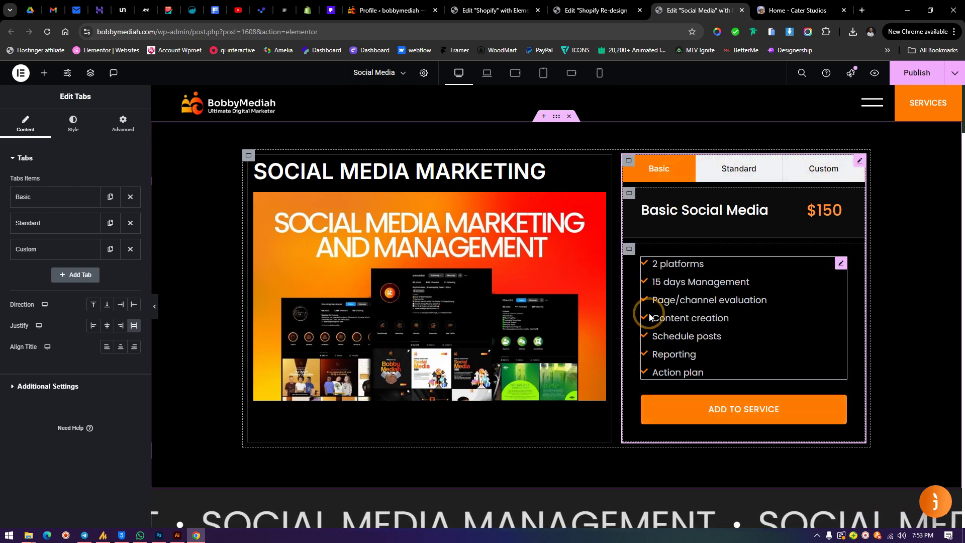
- Examine the Standard and Custom plans, the settings of their buttons, and the popup that the Contact to Pay button opens
left_click(746, 168)
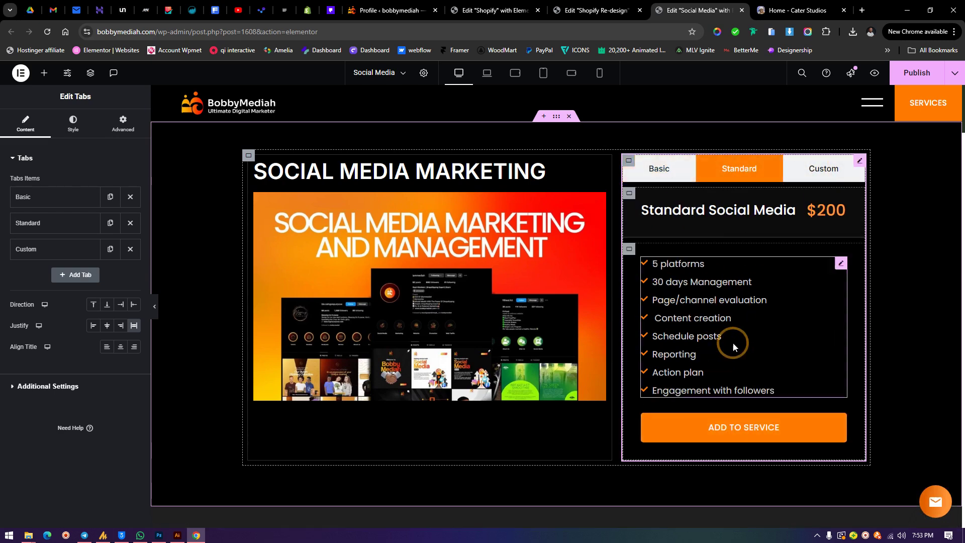
left_click(849, 168)
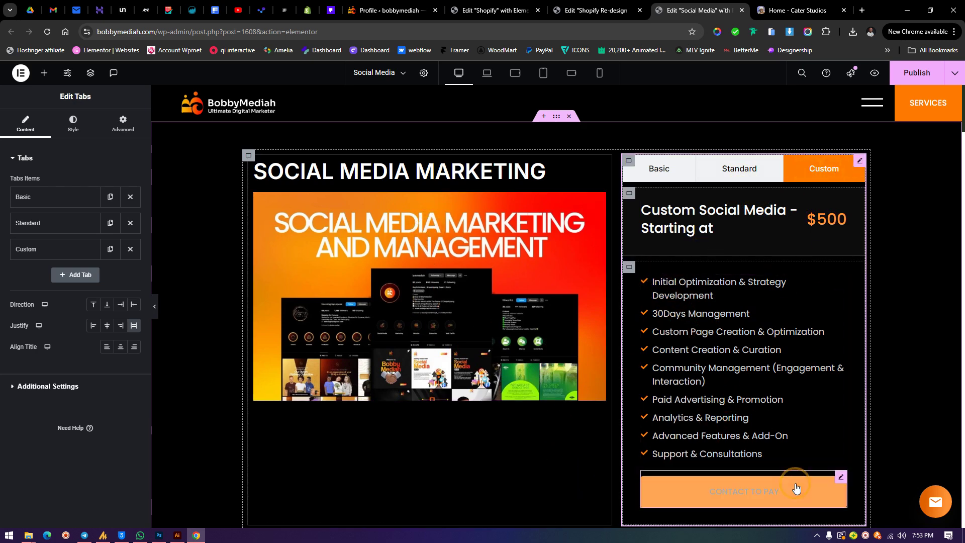
left_click(842, 470)
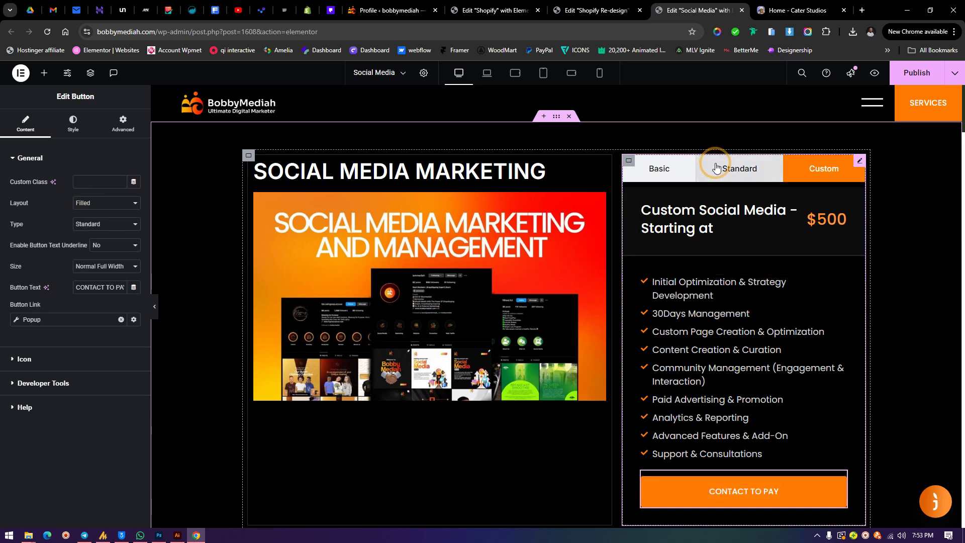
left_click(739, 168)
left_click(737, 437)
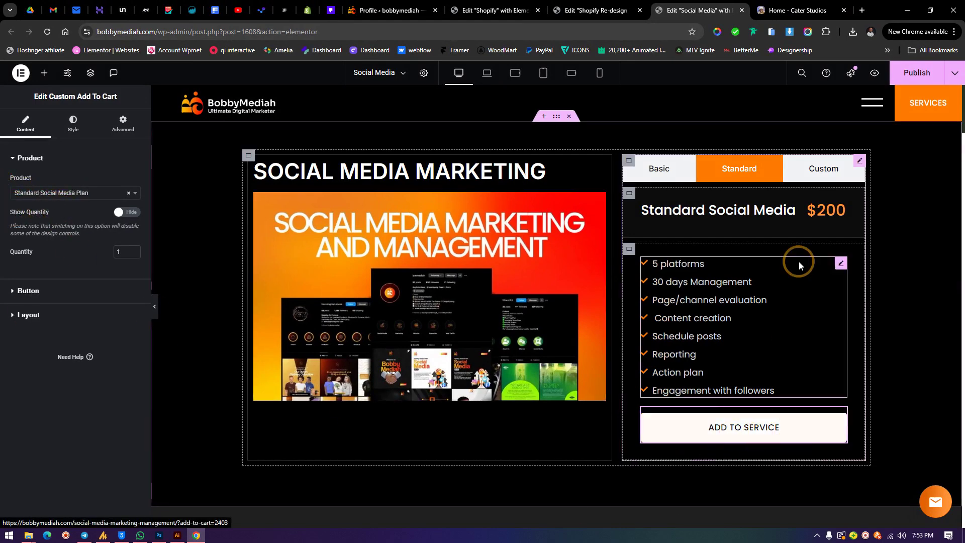
left_click(806, 223)
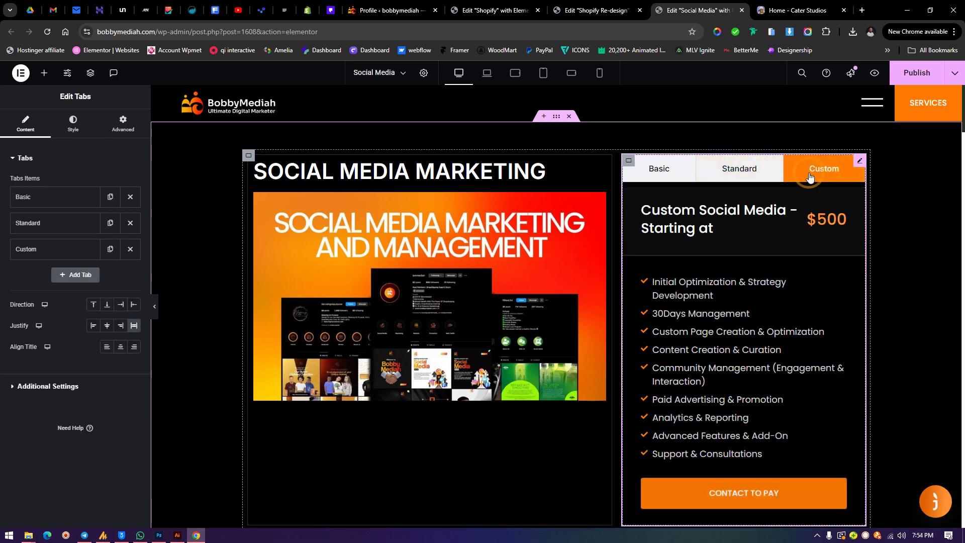
left_click(736, 169)
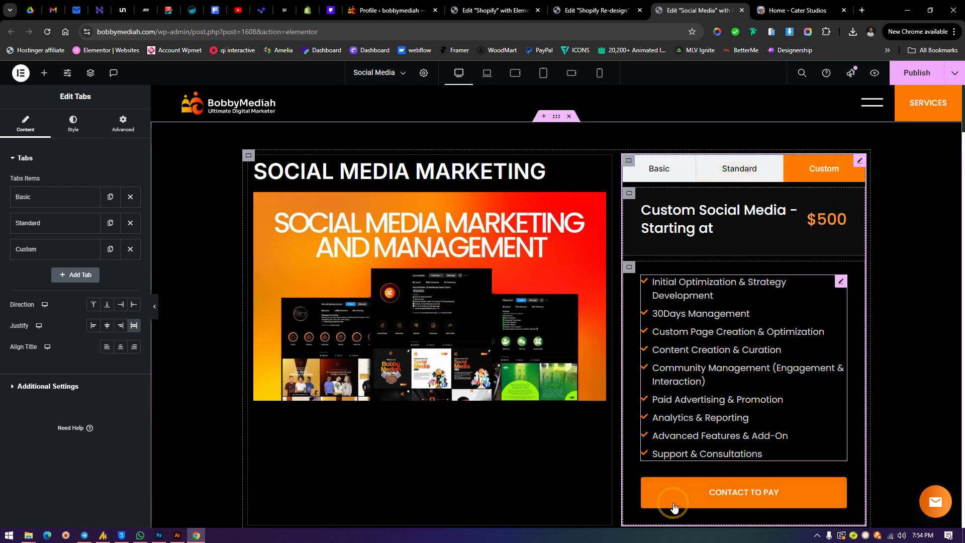
left_click(713, 507)
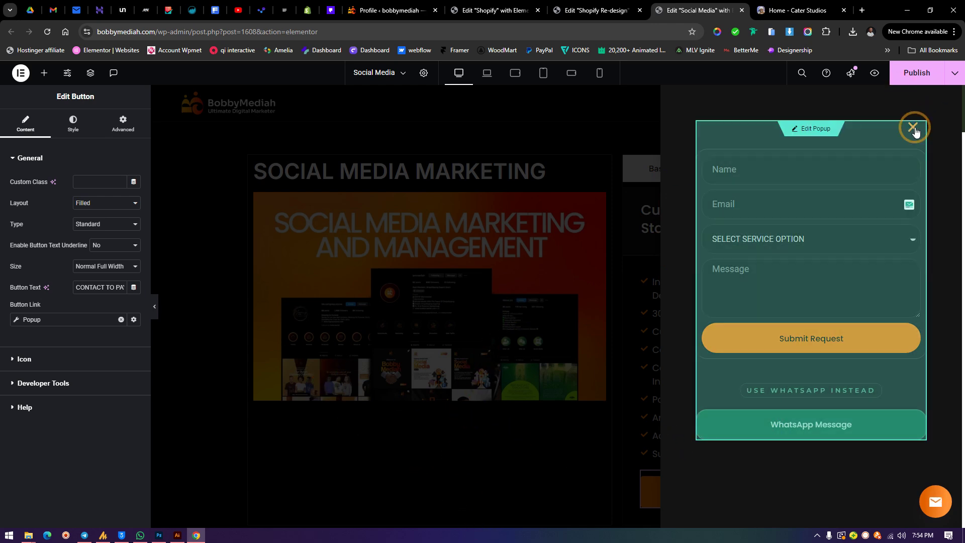
left_click(533, 227)
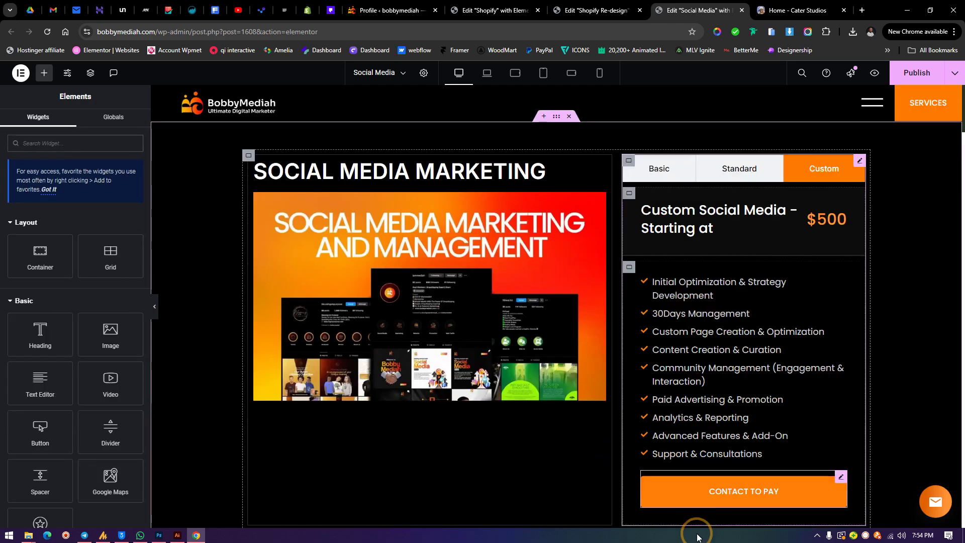
- Remove the Popup action from the Custom plan's Contact to Pay button and leave its Button Link empty
left_click(831, 480)
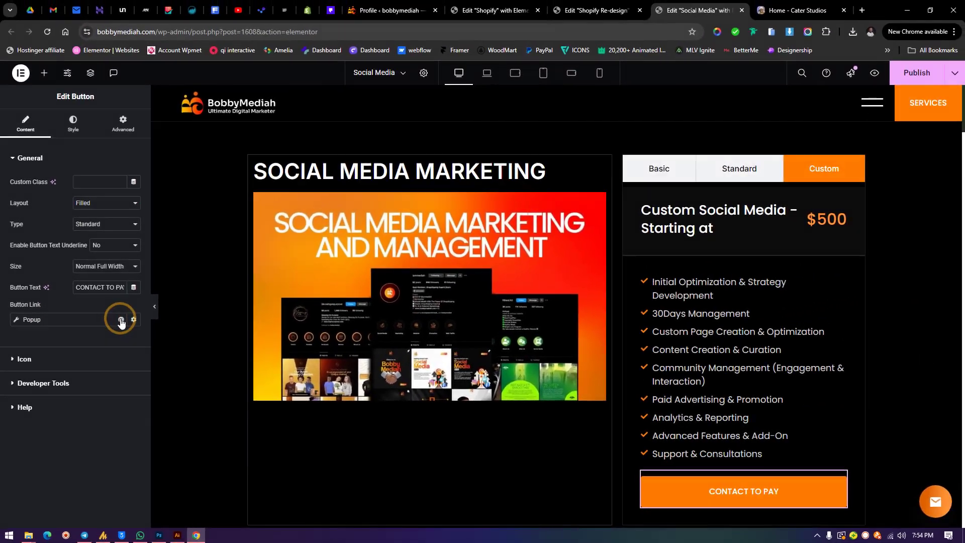
left_click(121, 321)
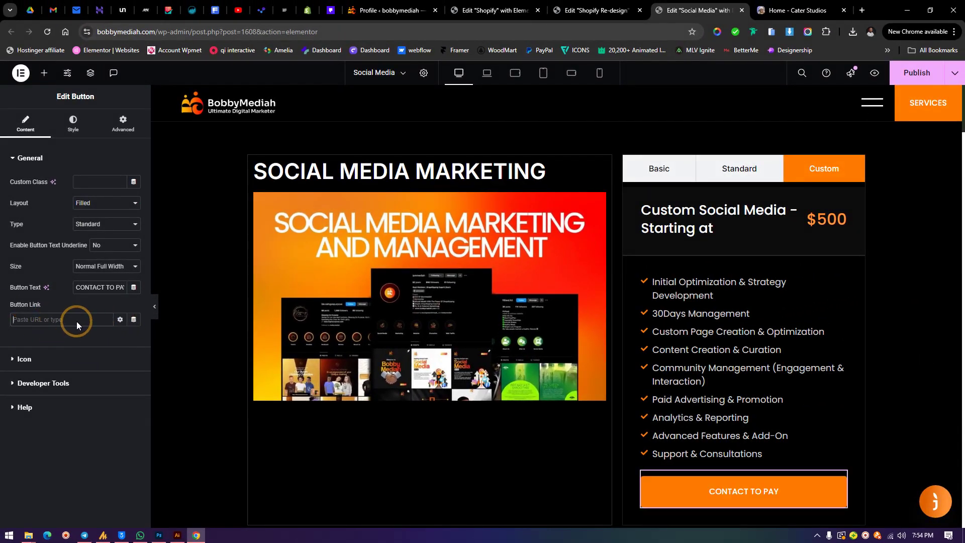
type("dgrl")
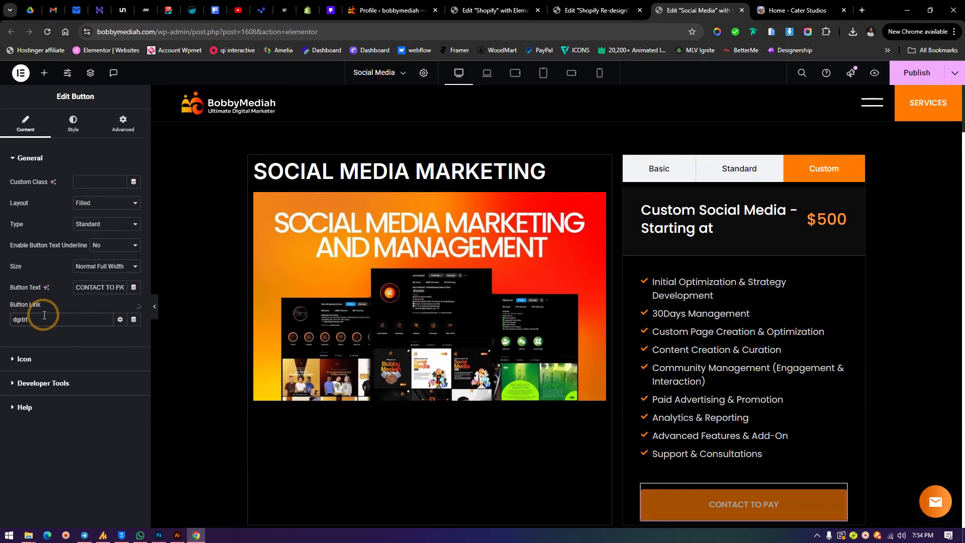
key("BackSpace")
key("BackSpace")
key("BackSpace")
key("BackSpace")
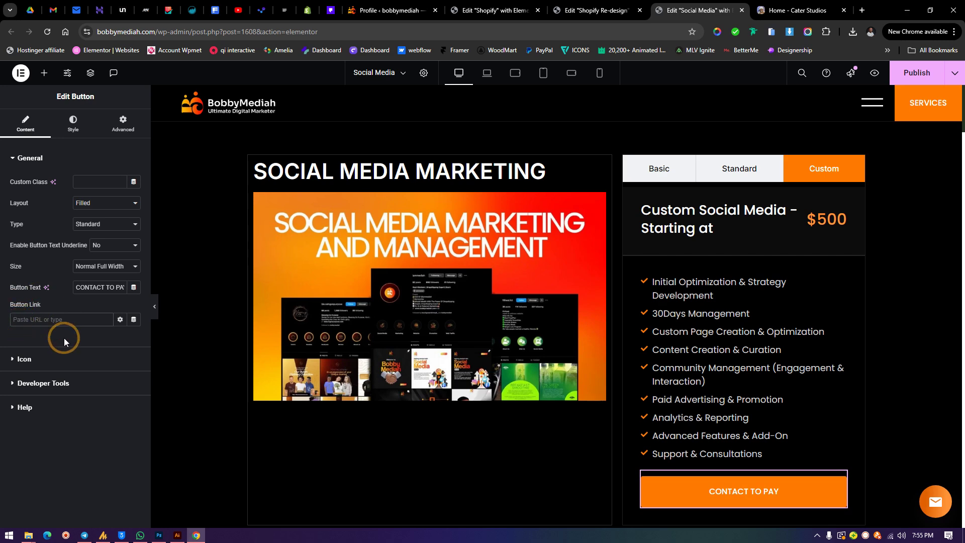
- Copy the link address of the WhatsApp Chat button in the footer of the Cater Studios home page
left_click(809, 5)
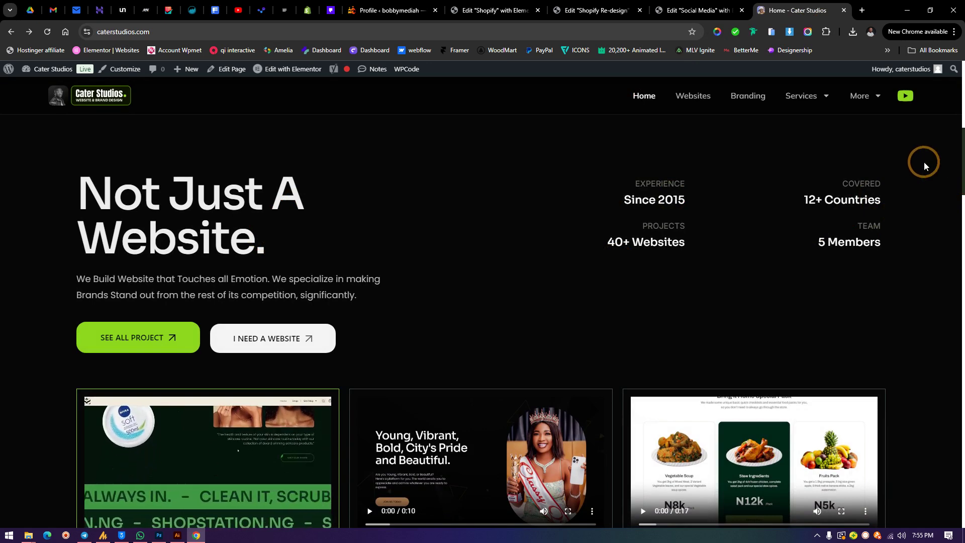
scroll(920, 167, "down", 20)
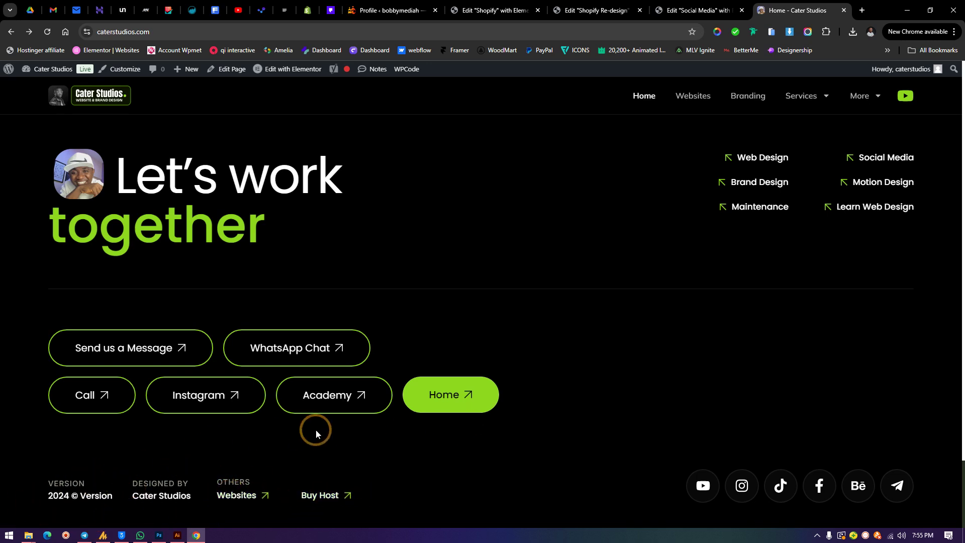
right_click(317, 345)
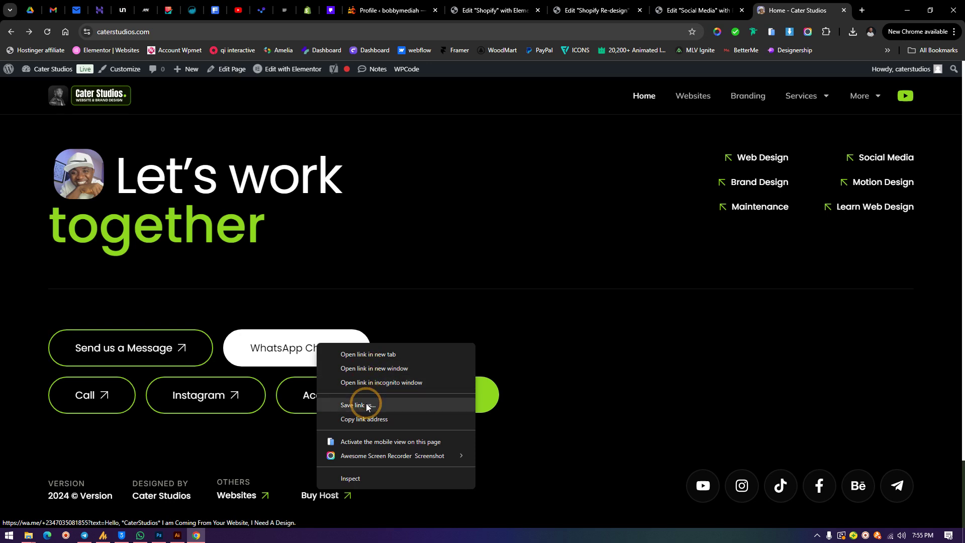
left_click(361, 421)
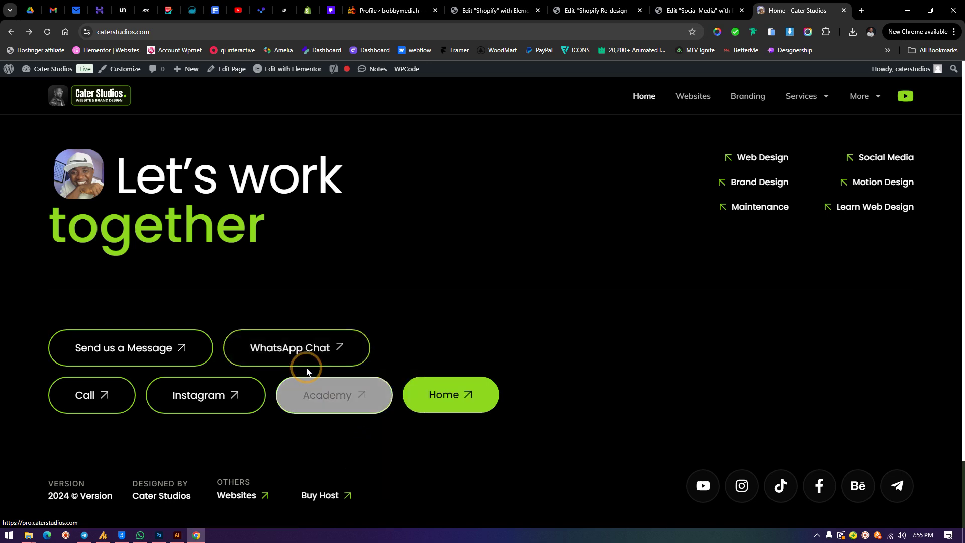
right_click(287, 349)
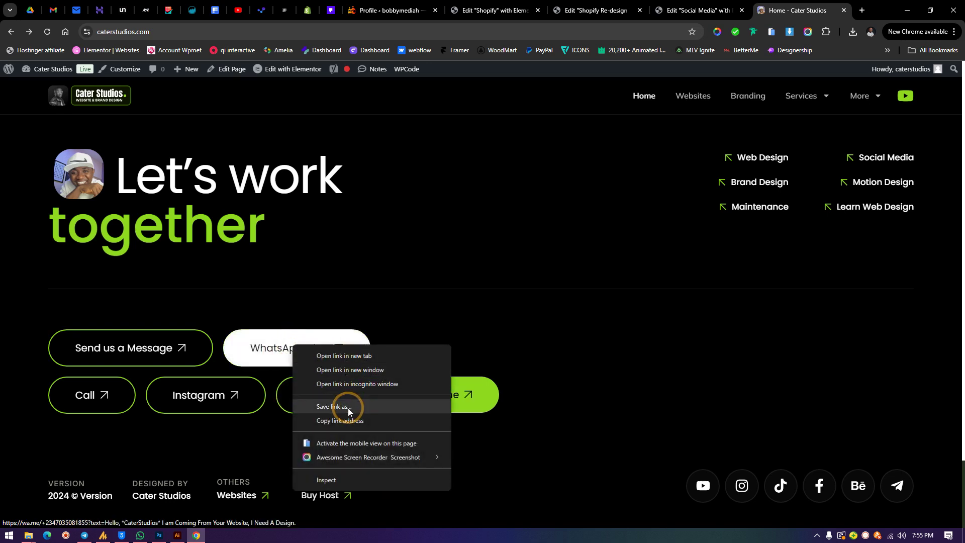
- Create a new text document on the desktop, open it in Notepad, and paste the copied WhatsApp link into it
left_click(905, 10)
right_click(430, 266)
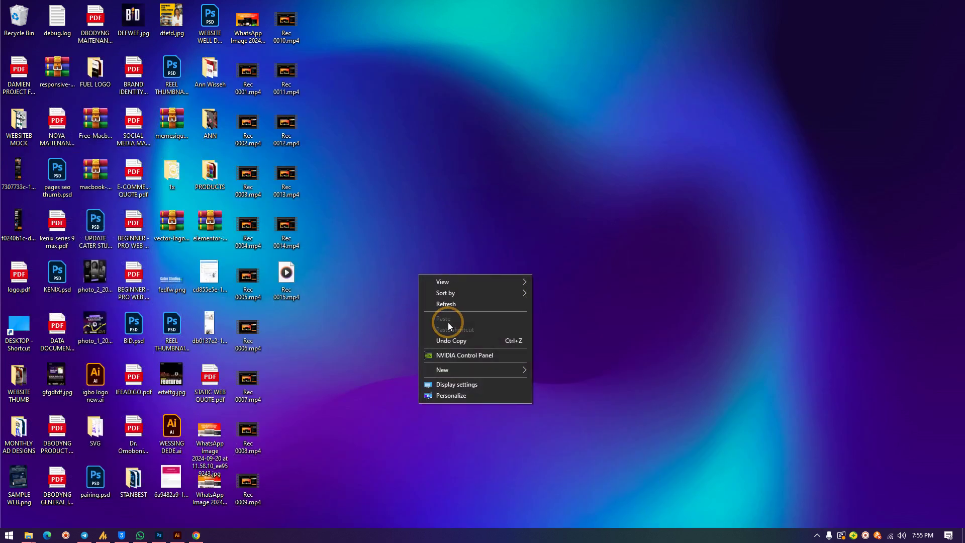
mouse_move(487, 369)
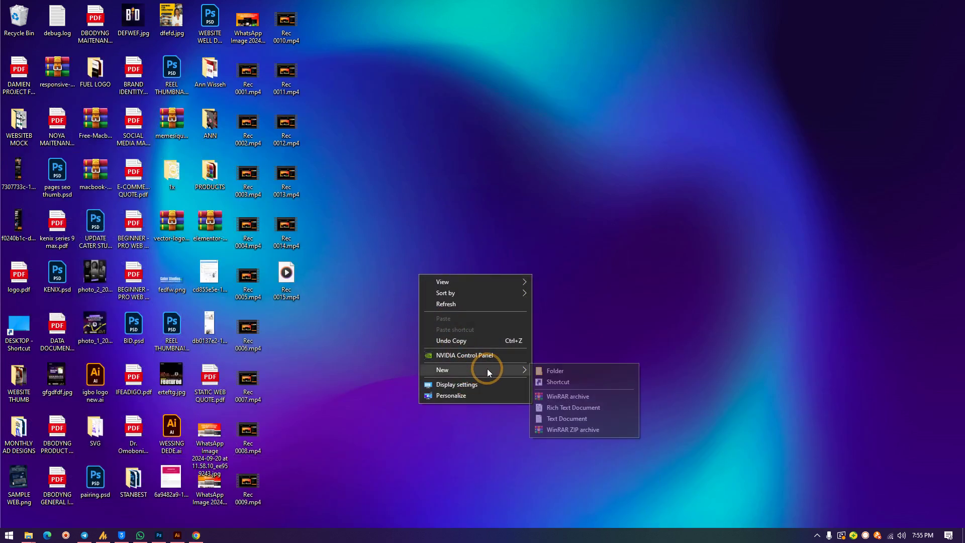
left_click(562, 419)
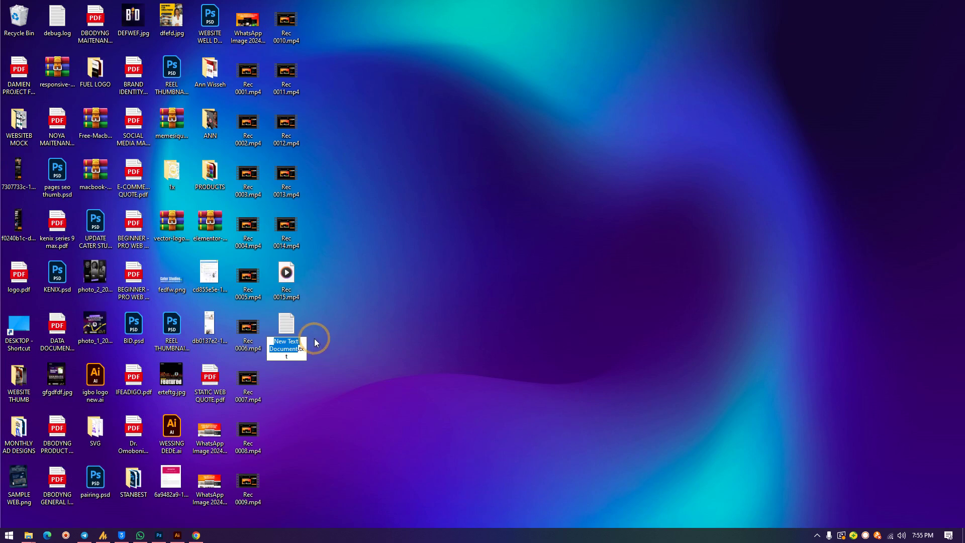
left_click(279, 324)
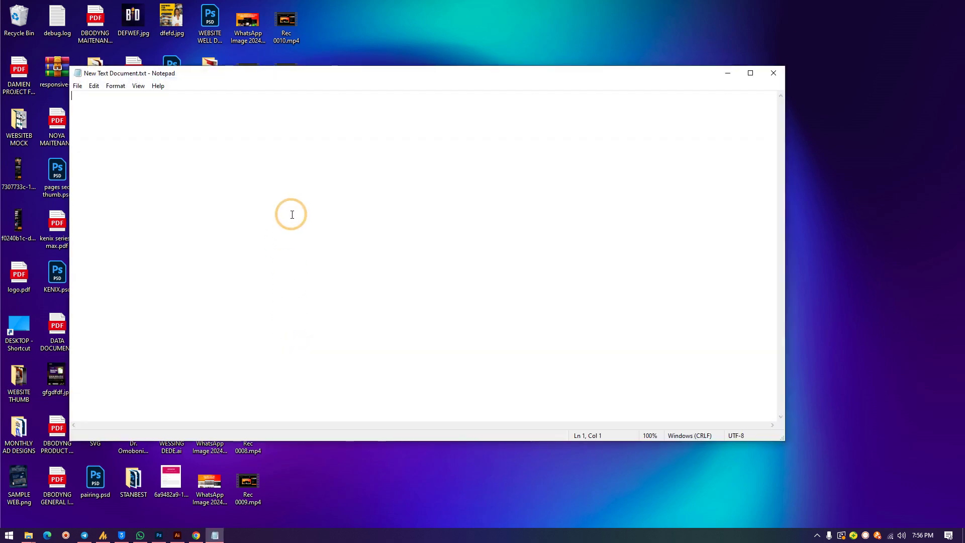
key("ctrl+v")
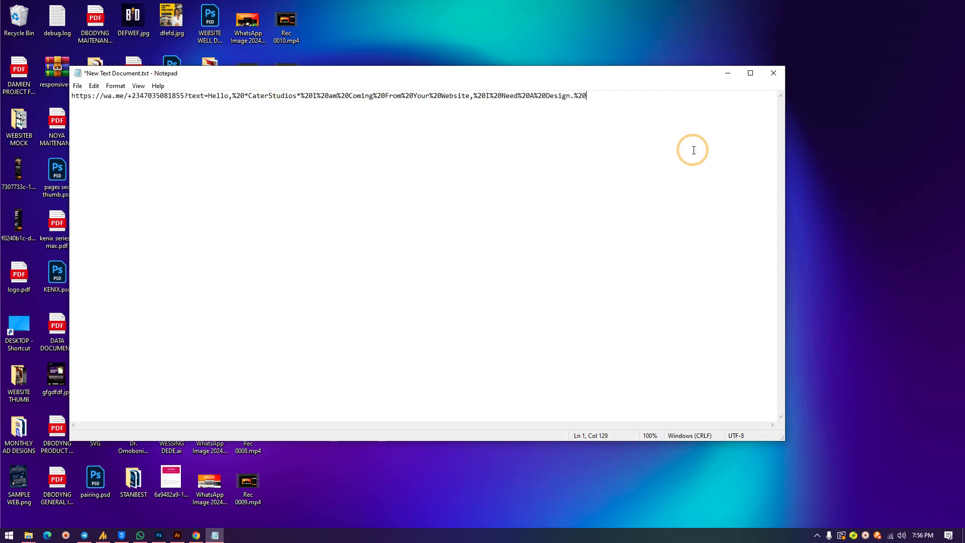
left_click_drag(549, 78, 590, 96)
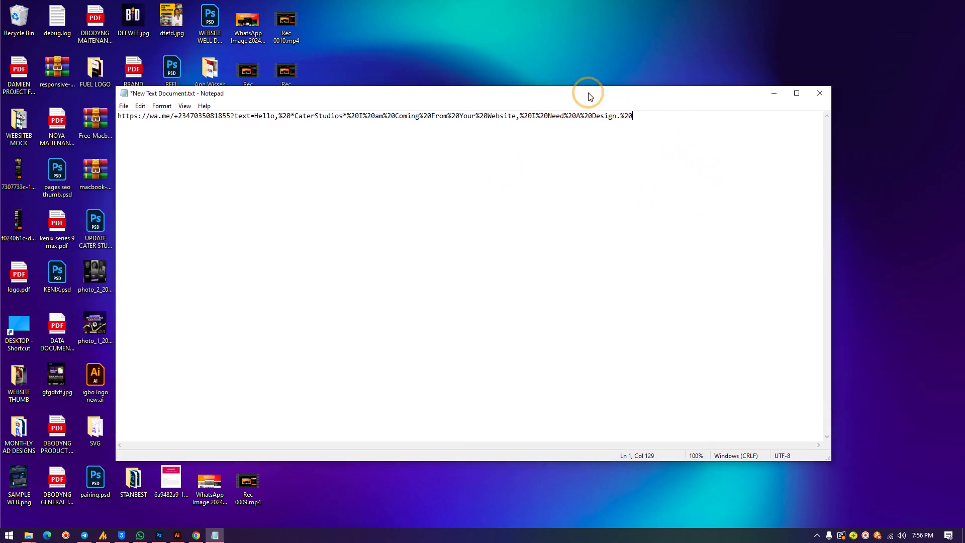
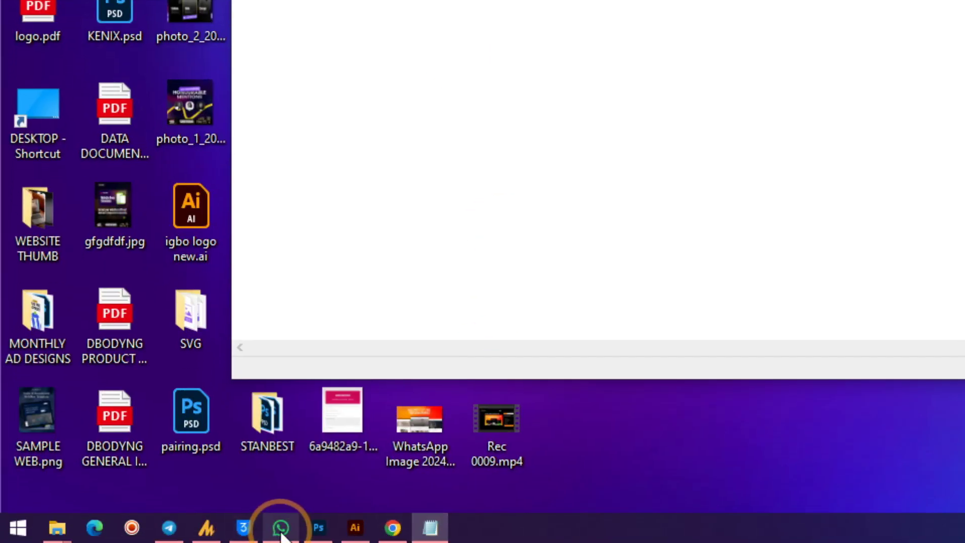
- Glance at the WhatsApp app, and examine the link's phone number, the "?text=" part and the "Hello," greeting in Notepad
left_click(280, 527)
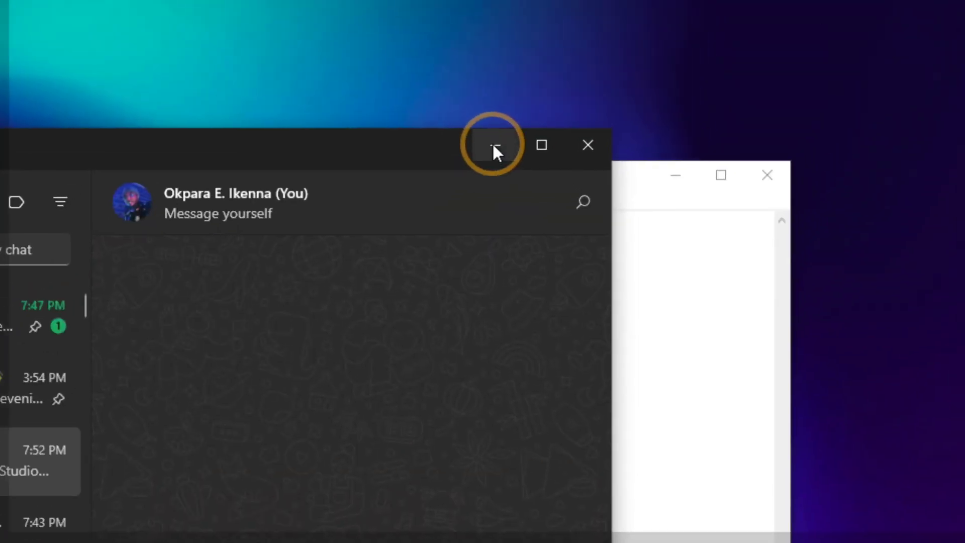
left_click(494, 145)
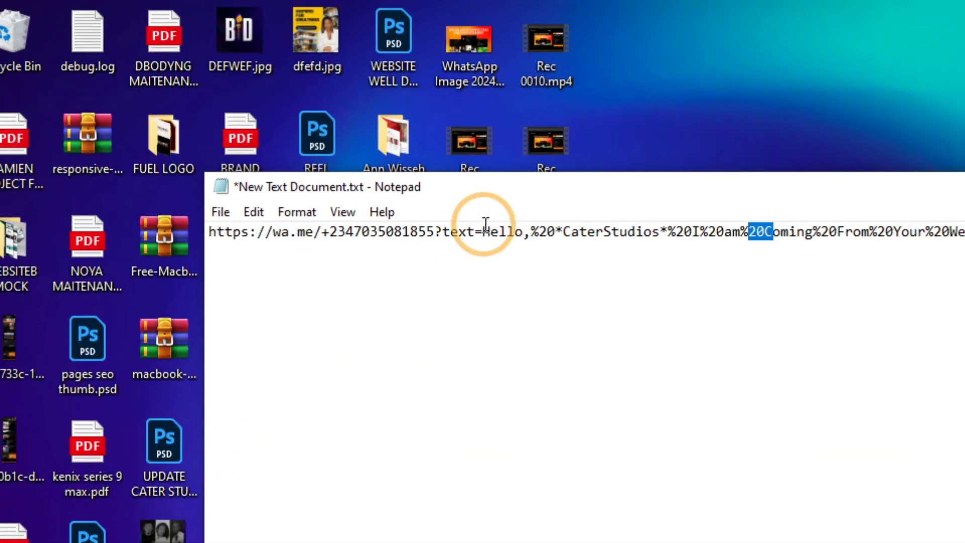
left_click_drag(485, 230, 573, 243)
left_click(567, 232)
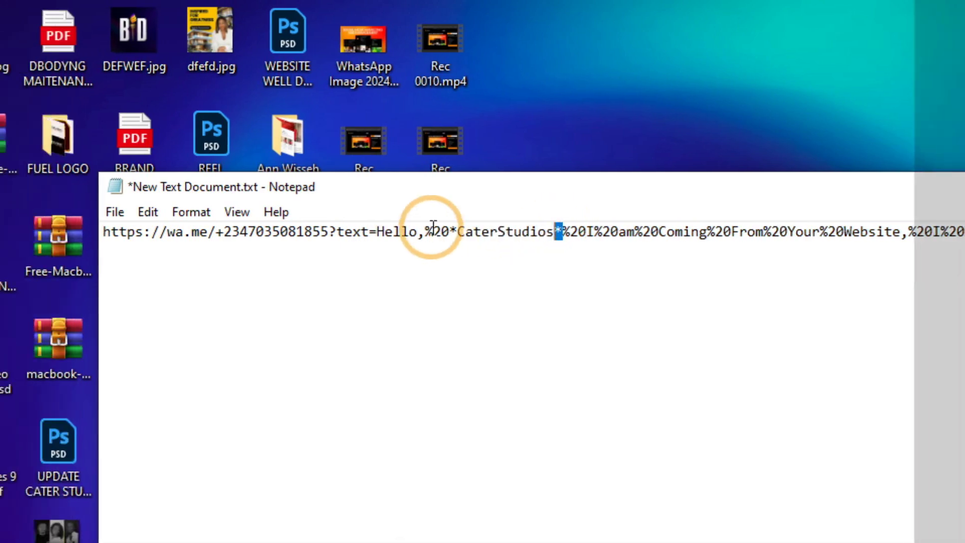
left_click_drag(386, 230, 379, 230)
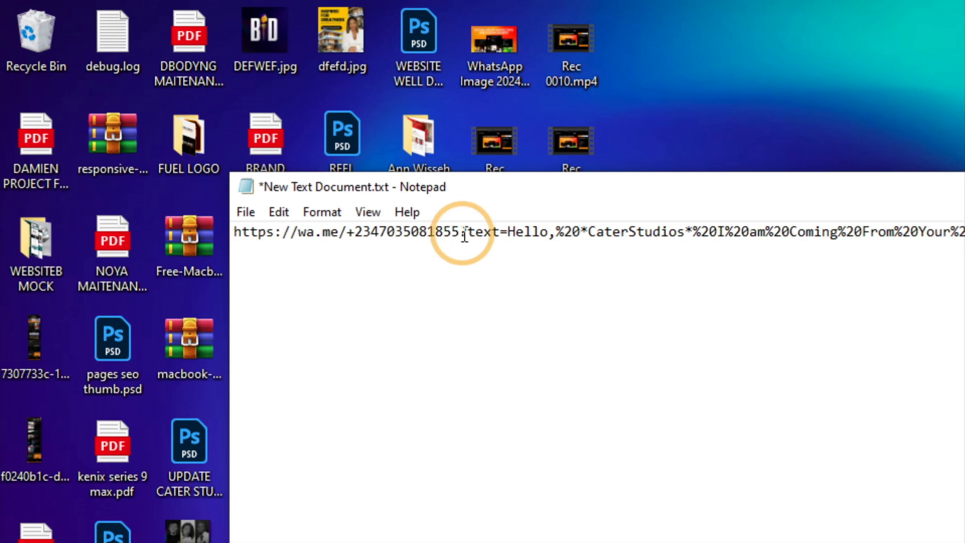
left_click_drag(463, 231, 381, 246)
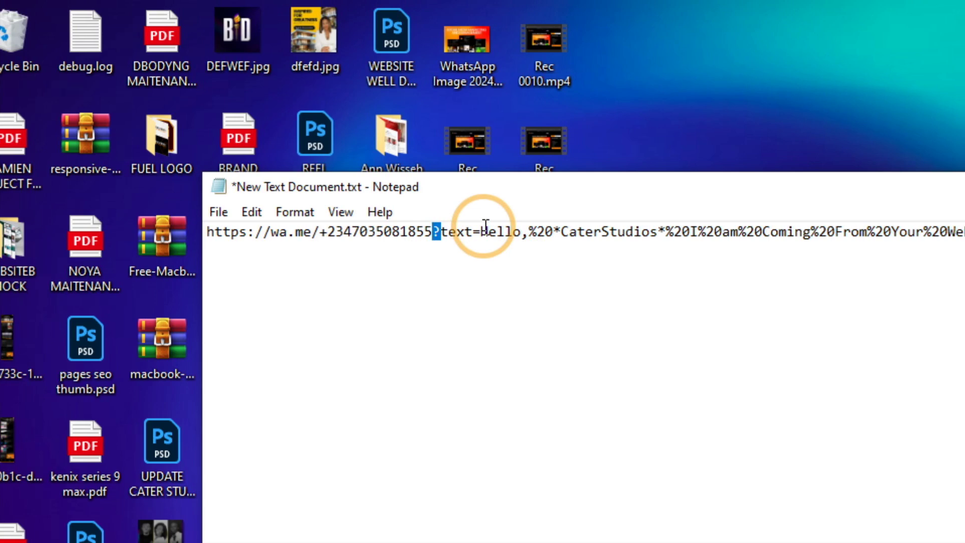
double_click(519, 236)
left_click(503, 236)
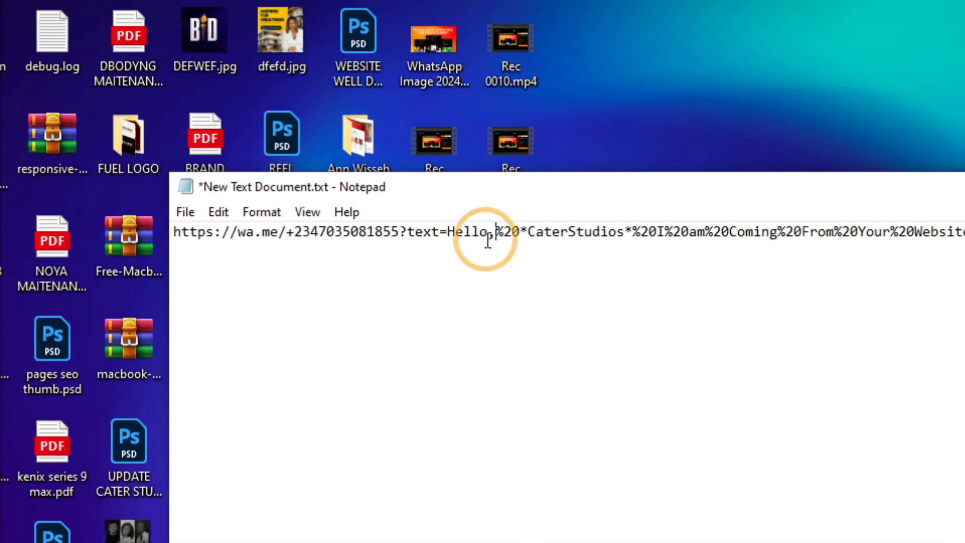
key("Left")
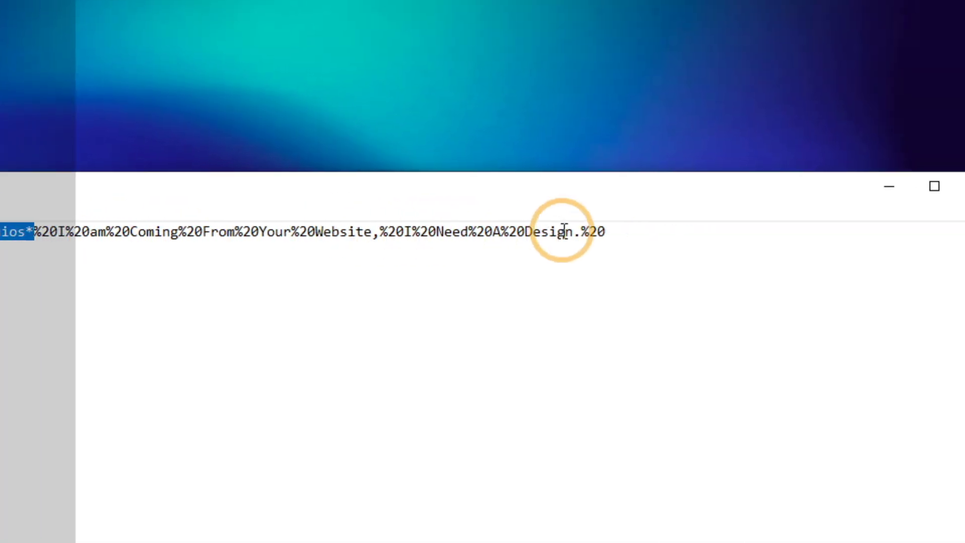
- Examine how the %20 codes separate the words of the message and how asterisks enclose "CaterStudios"
double_click(585, 231)
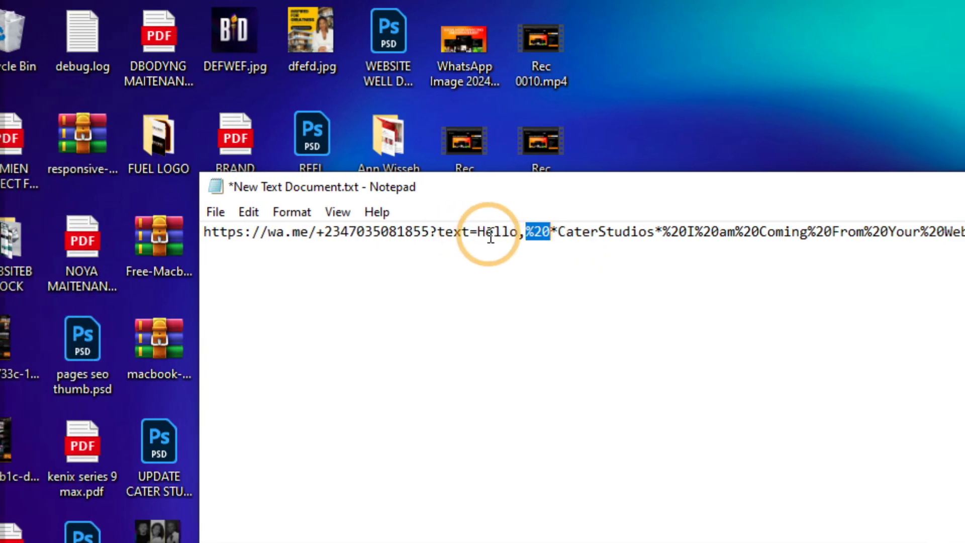
left_click_drag(485, 232, 532, 236)
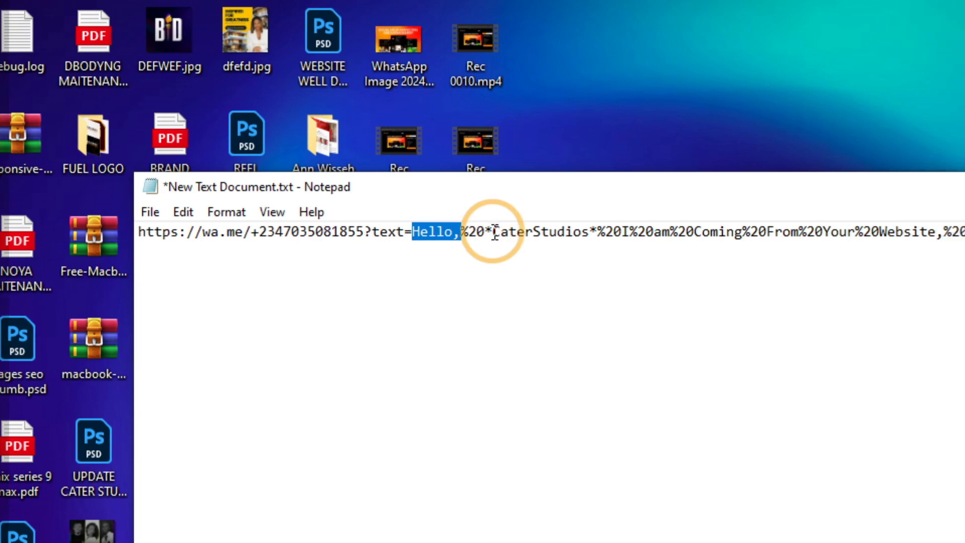
left_click_drag(494, 232, 590, 233)
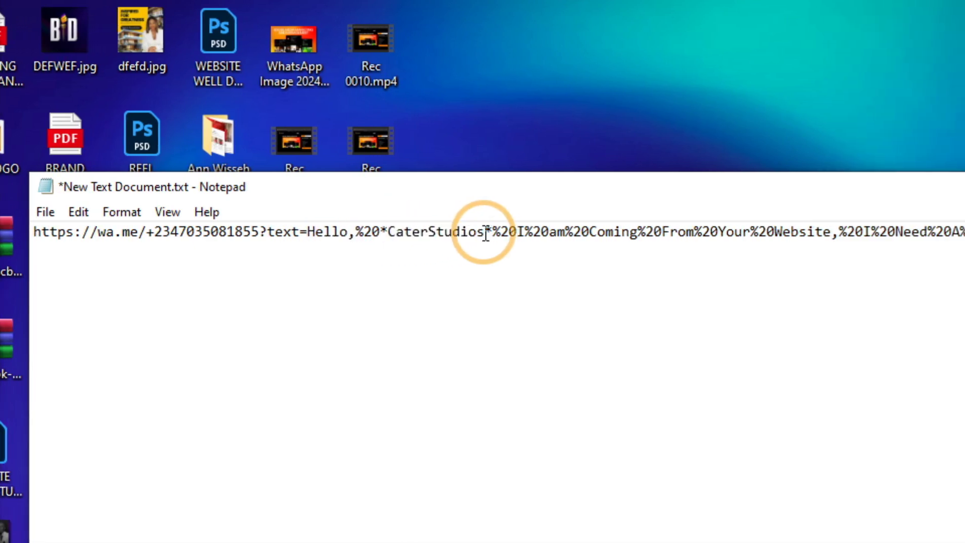
left_click_drag(384, 233, 516, 234)
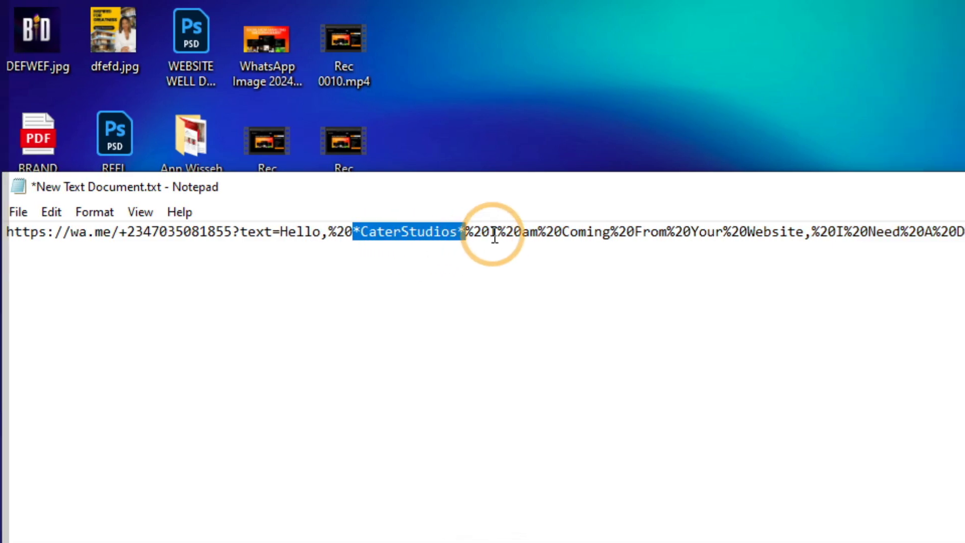
left_click_drag(485, 233, 493, 232)
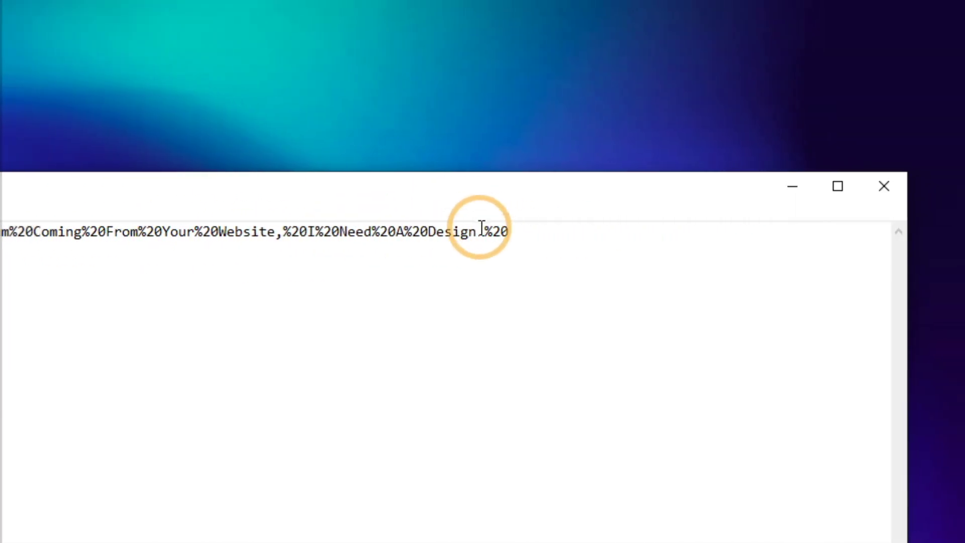
- Append "thank%20you.%20" to the end of the message in the WhatsApp link
type(".")
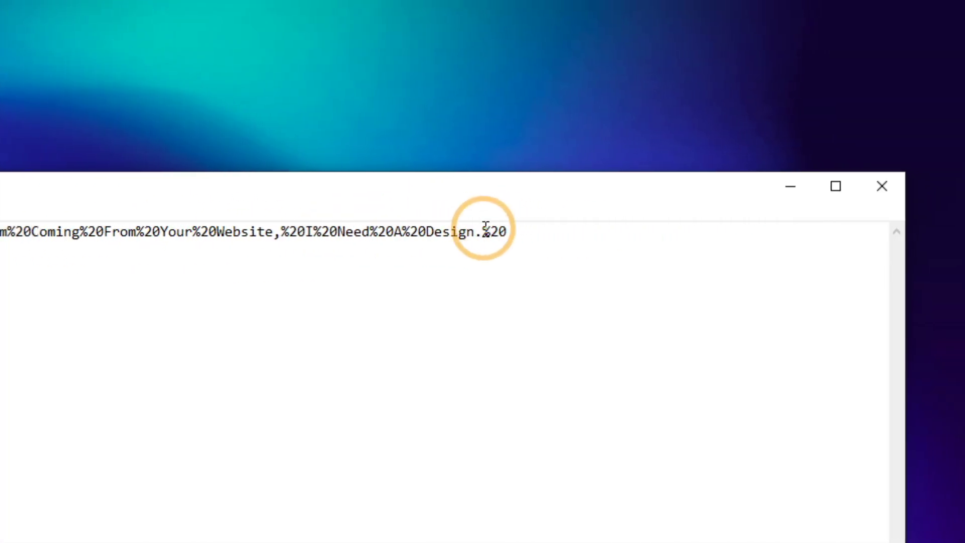
left_click_drag(484, 232, 509, 232)
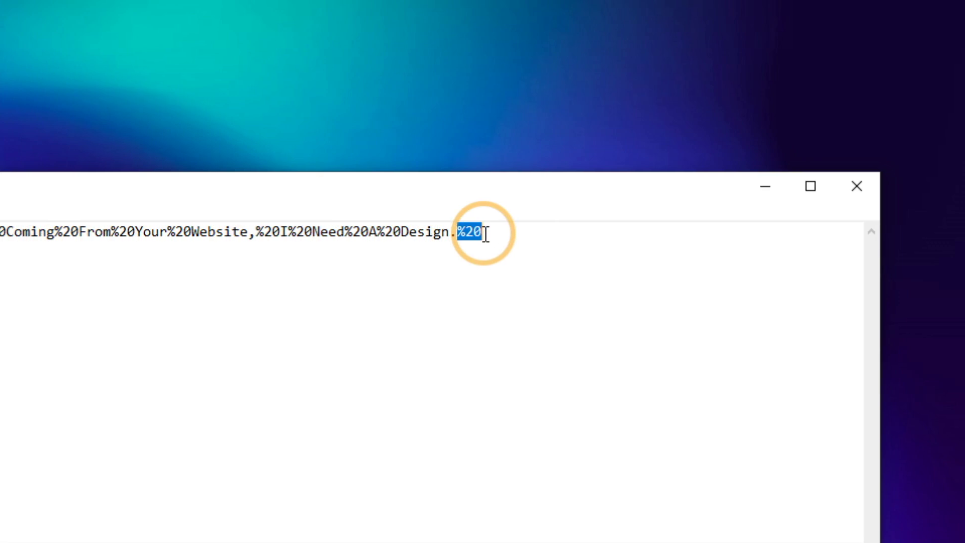
left_click(508, 236)
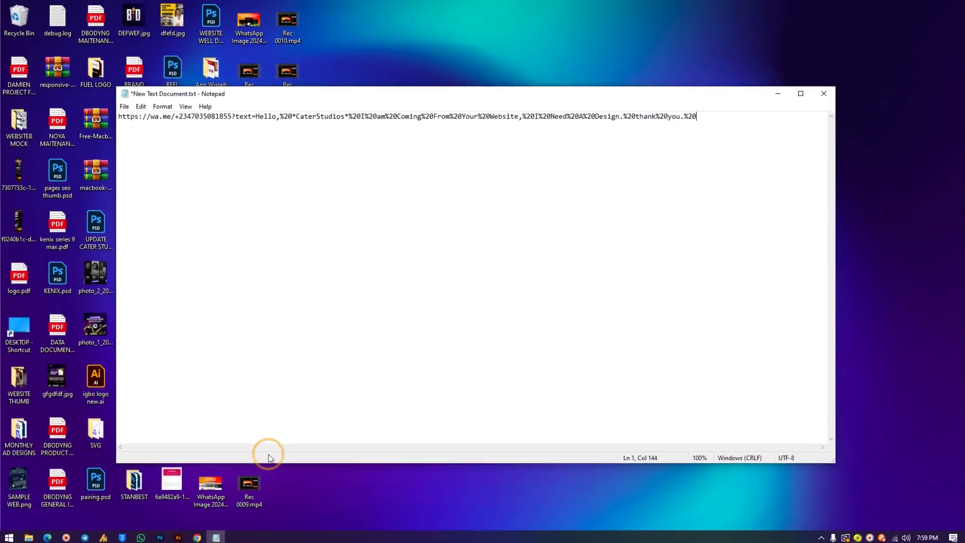
- Switch to Chrome, compare the Social Media, Shopify Re-design and Shopify pages, and check the Shopify page's heading title
left_click(203, 538)
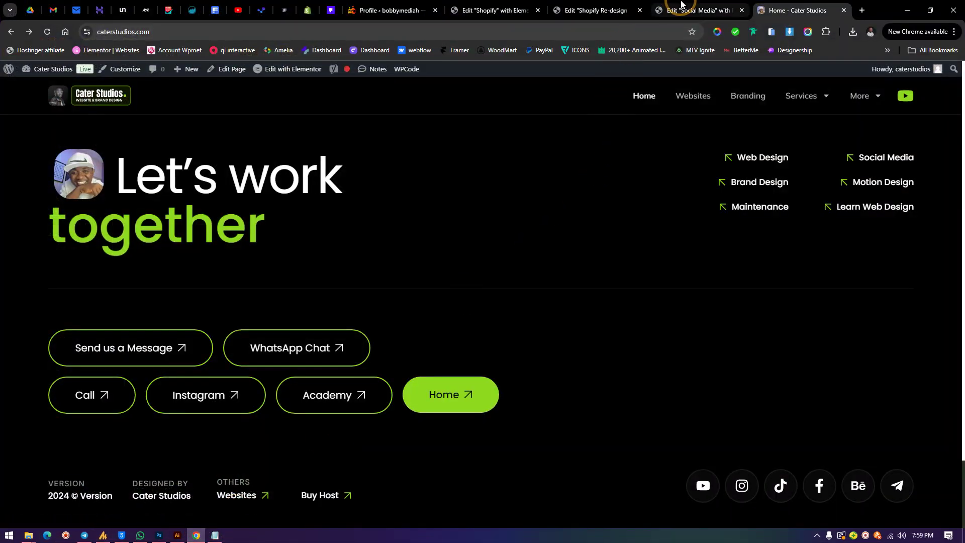
left_click(696, 10)
left_click(596, 10)
left_click(698, 10)
left_click(755, 501)
left_click(734, 492)
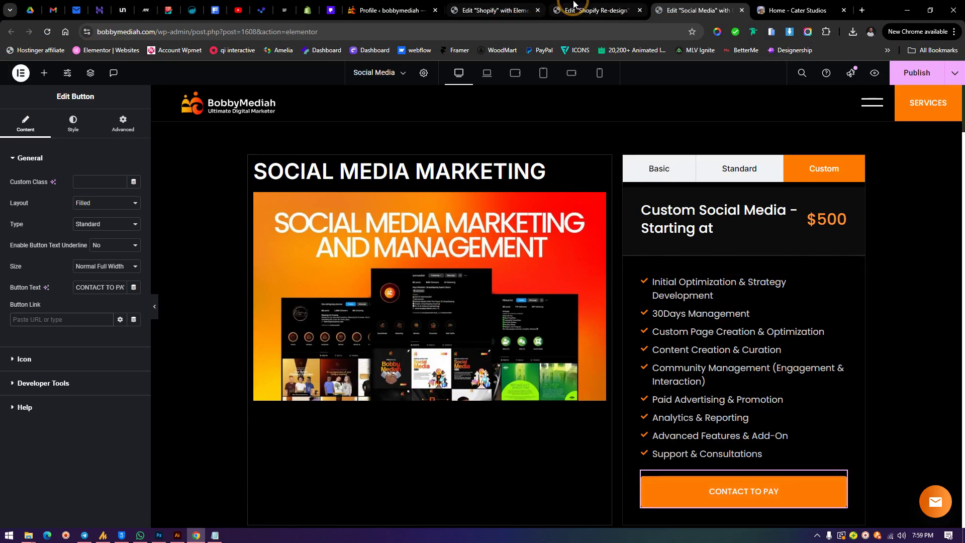
left_click(595, 10)
left_click(495, 10)
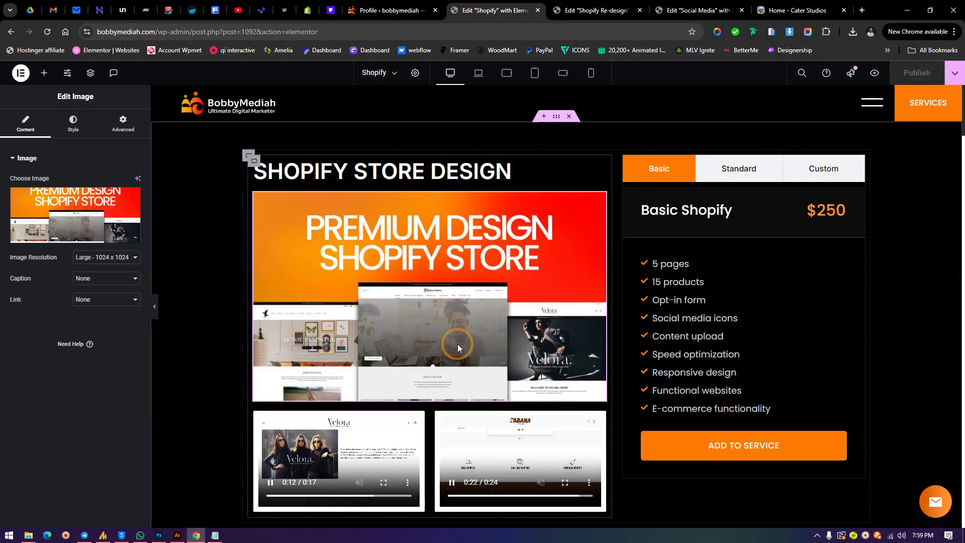
left_click(420, 171)
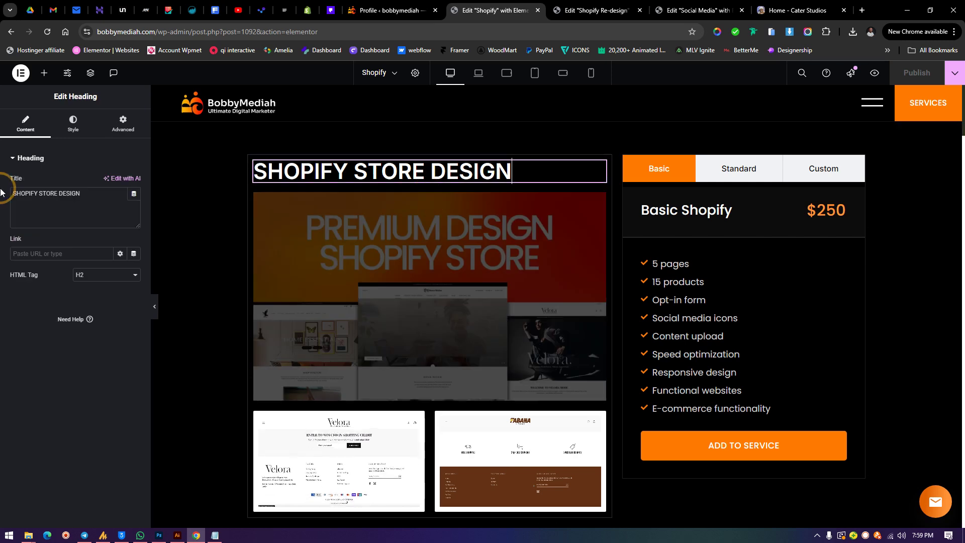
left_click(95, 194)
left_click(884, 4)
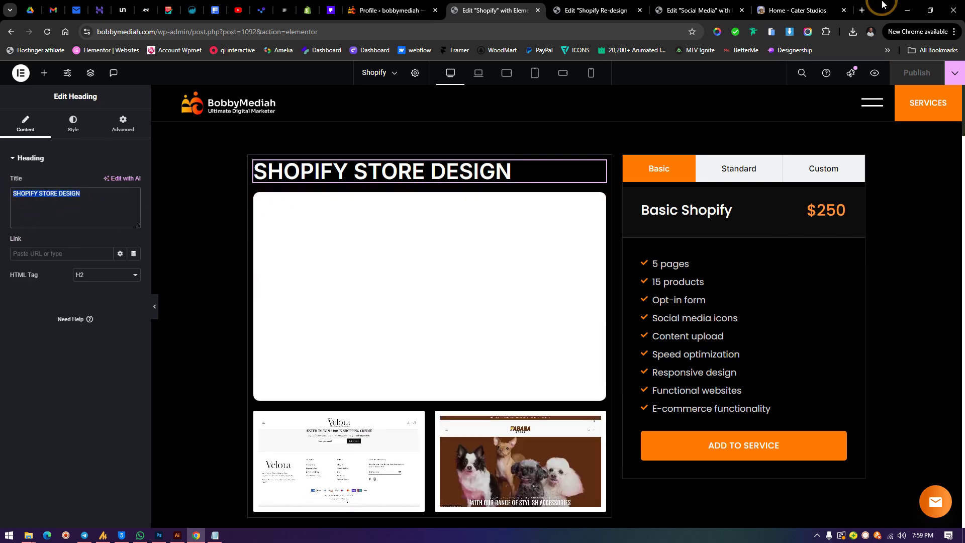
left_click(905, 10)
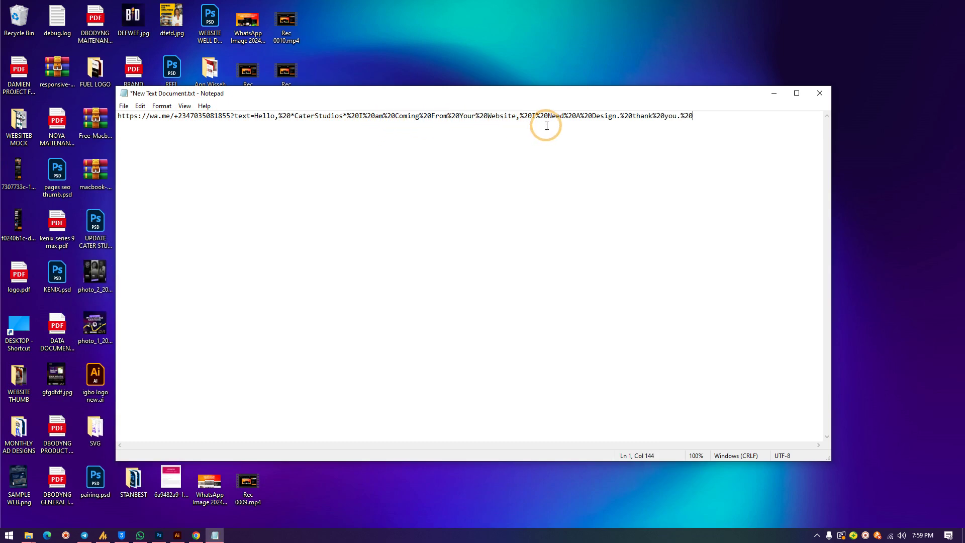
- In Notepad, reword the link's message ending to "shopify%20design", remove the thank-you wording, and return to the Shopify page in Chrome
left_click_drag(593, 116, 621, 118)
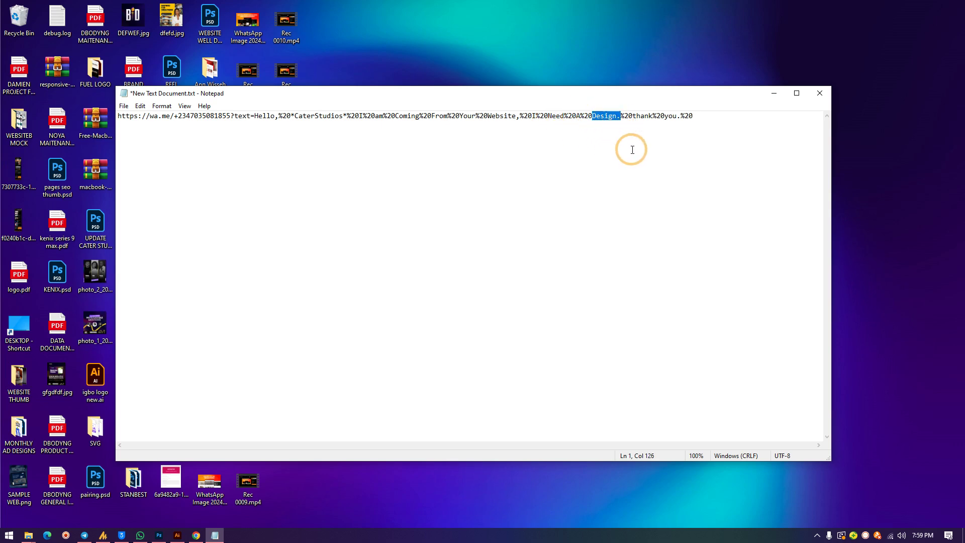
type("shopify")
left_click_drag(632, 116, 654, 119)
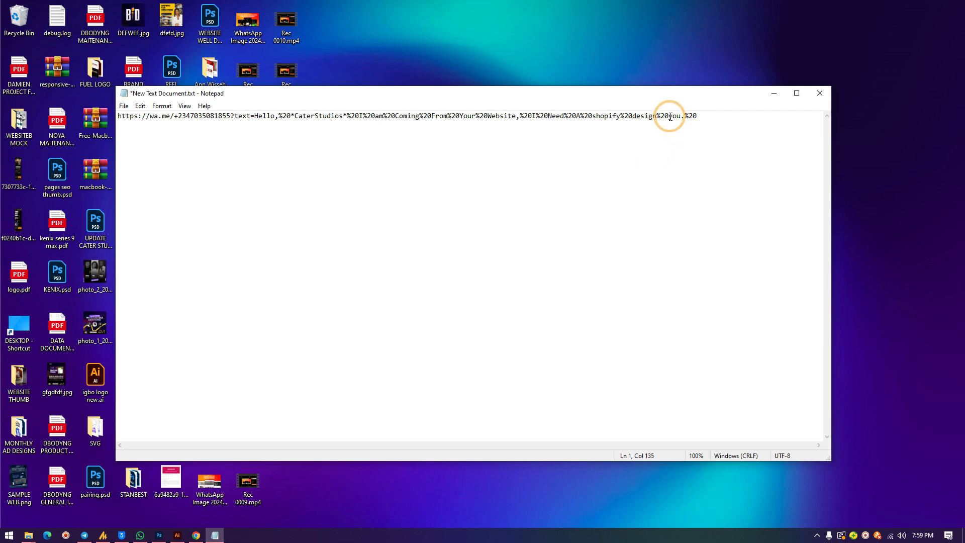
left_click_drag(670, 115, 683, 116)
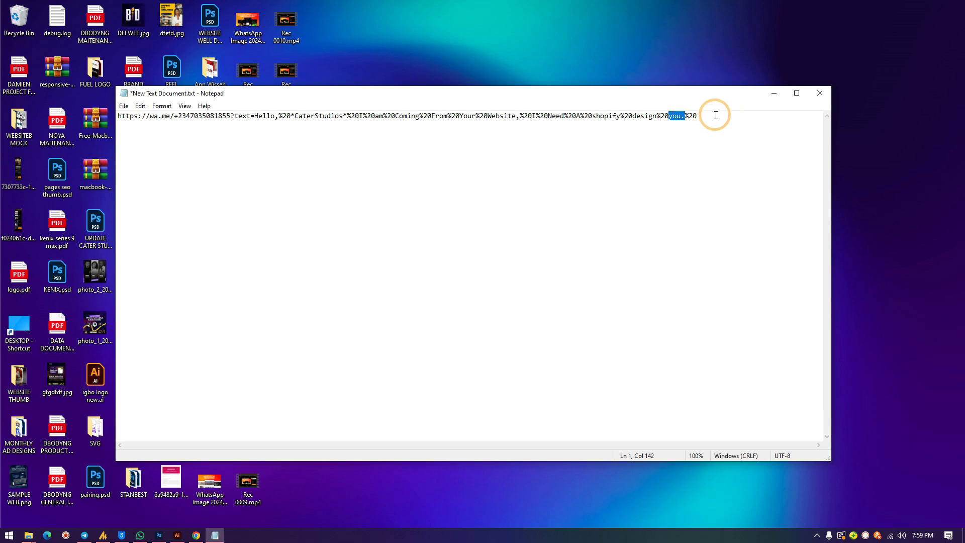
left_click_drag(710, 116, 668, 123)
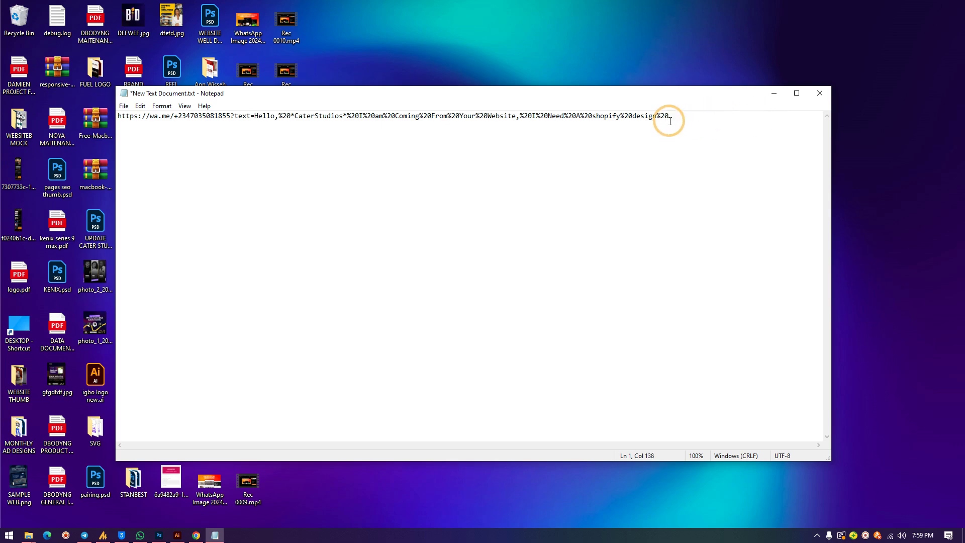
left_click_drag(680, 115, 657, 122)
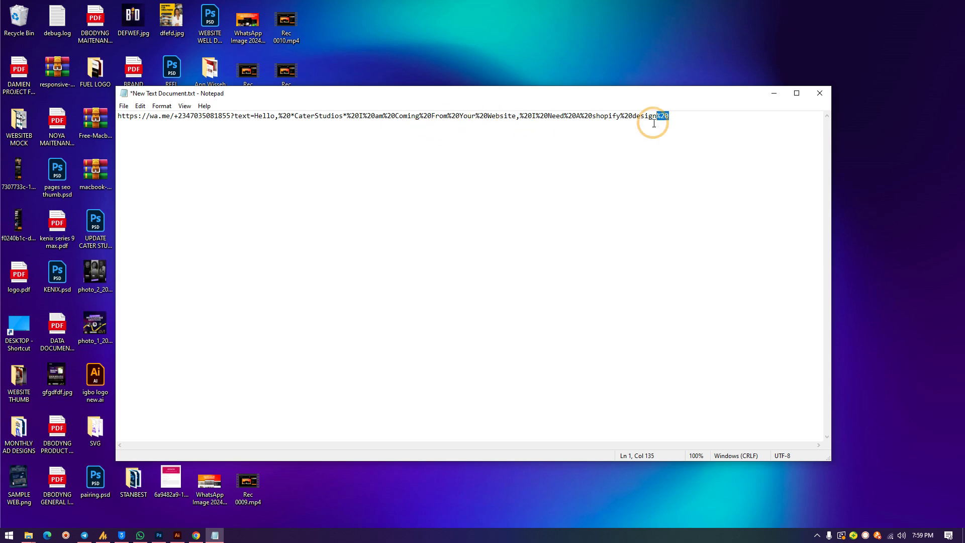
left_click(774, 93)
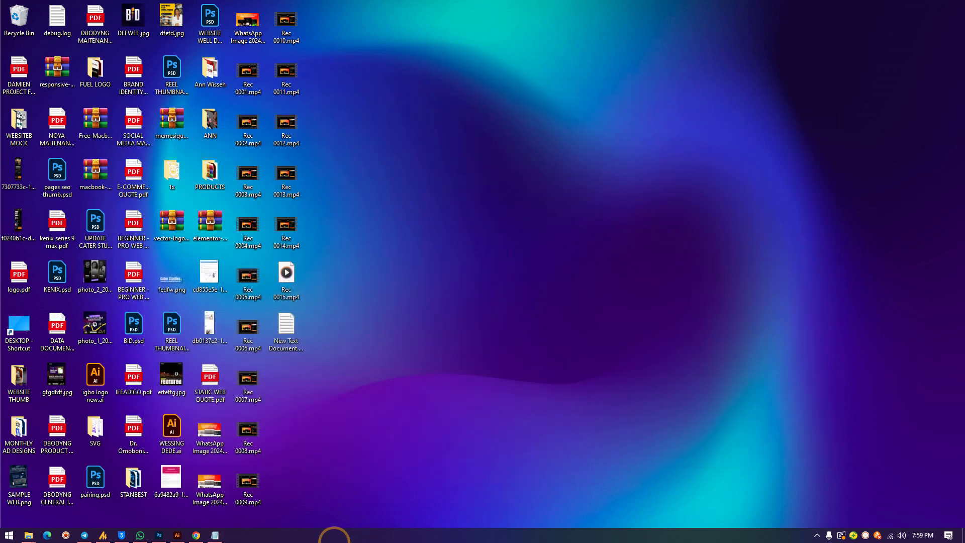
left_click(196, 536)
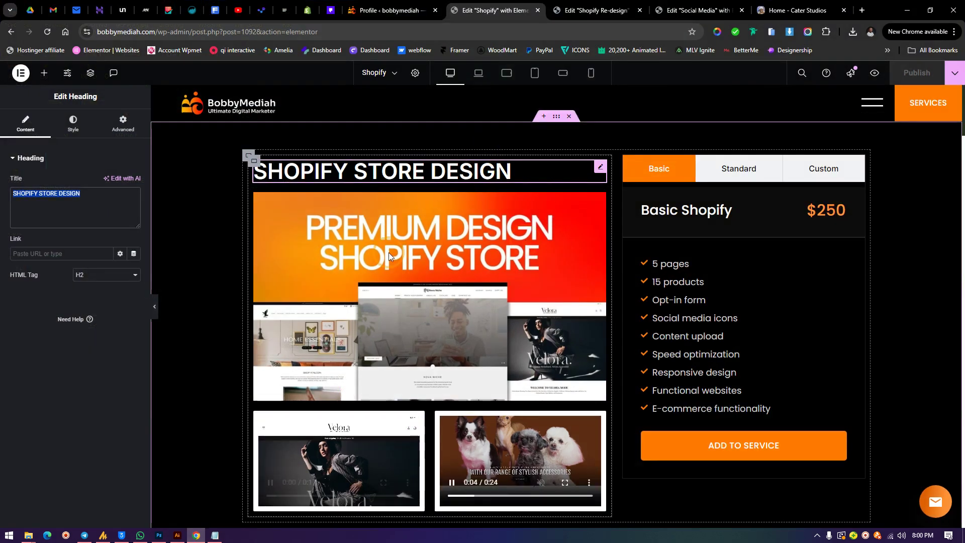
- Copy the full WhatsApp link from Notepad into the Contact to Pay button's link on Chrome's Social Media page and publish the page
left_click(214, 535)
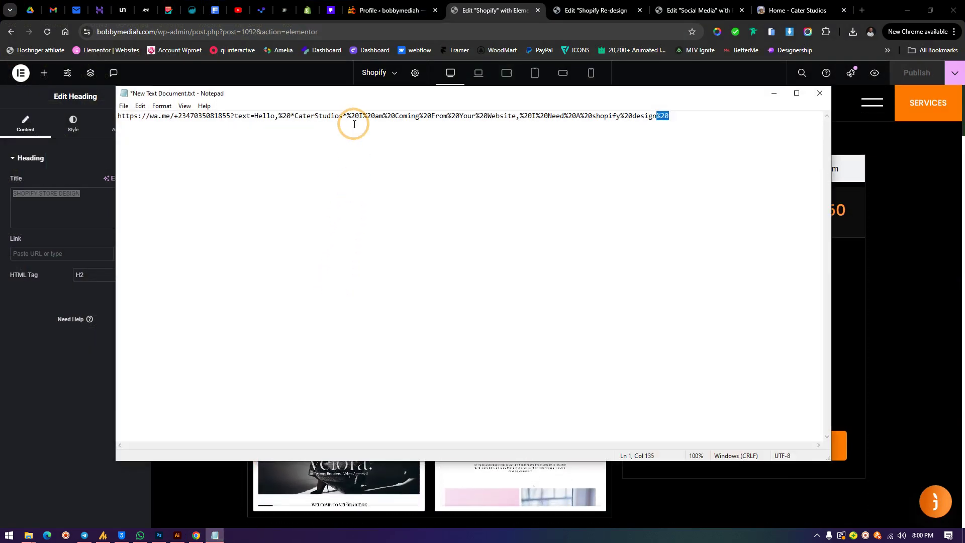
key("ctrl+a")
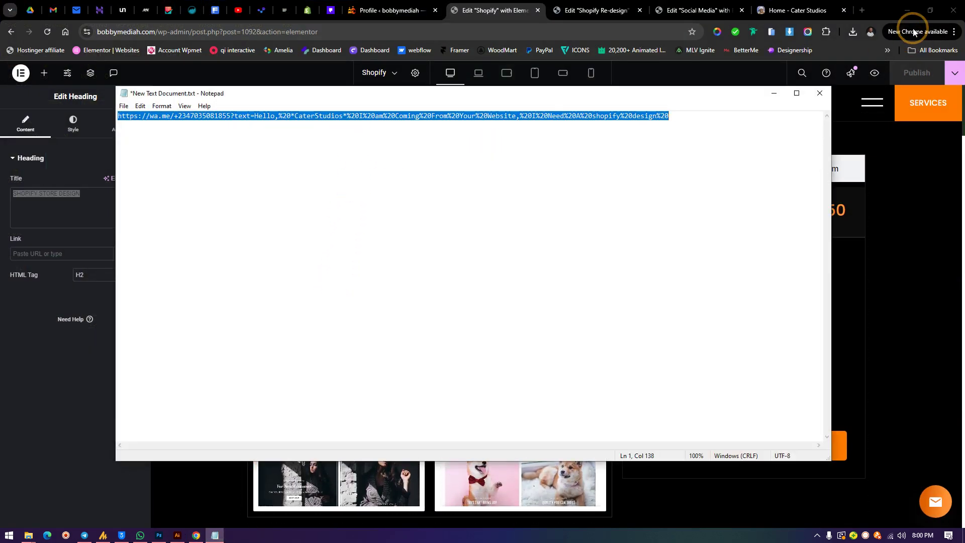
left_click(875, 390)
left_click(814, 171)
left_click(596, 10)
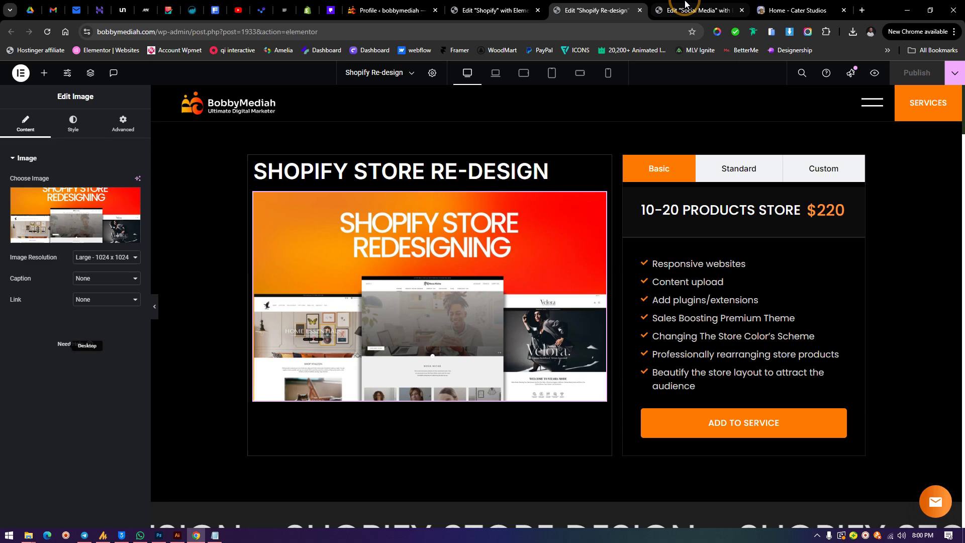
left_click(685, 10)
left_click(61, 320)
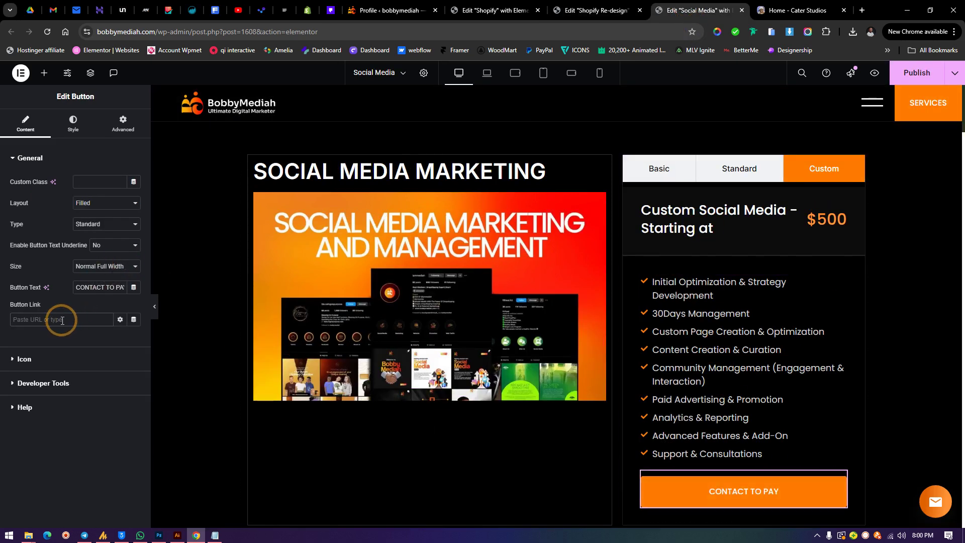
key("ctrl+v")
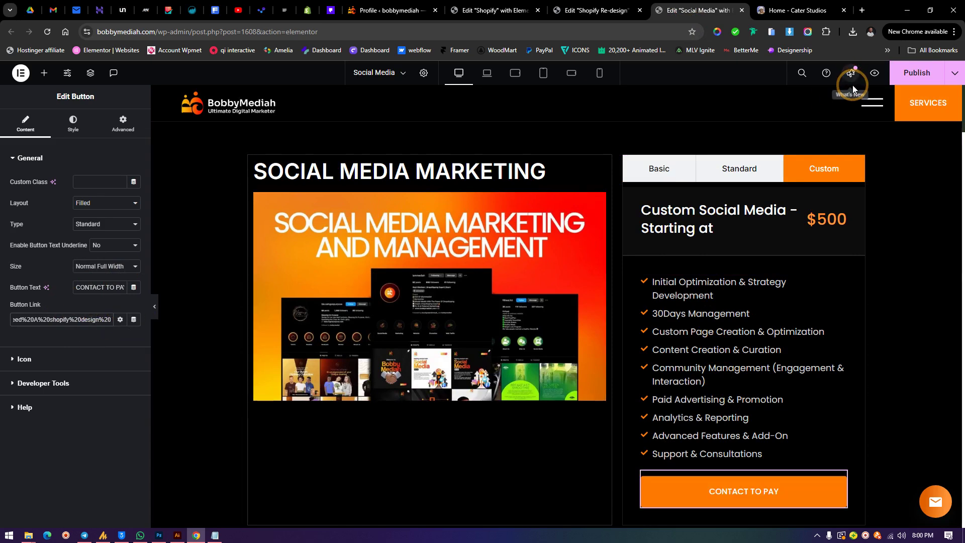
left_click(927, 75)
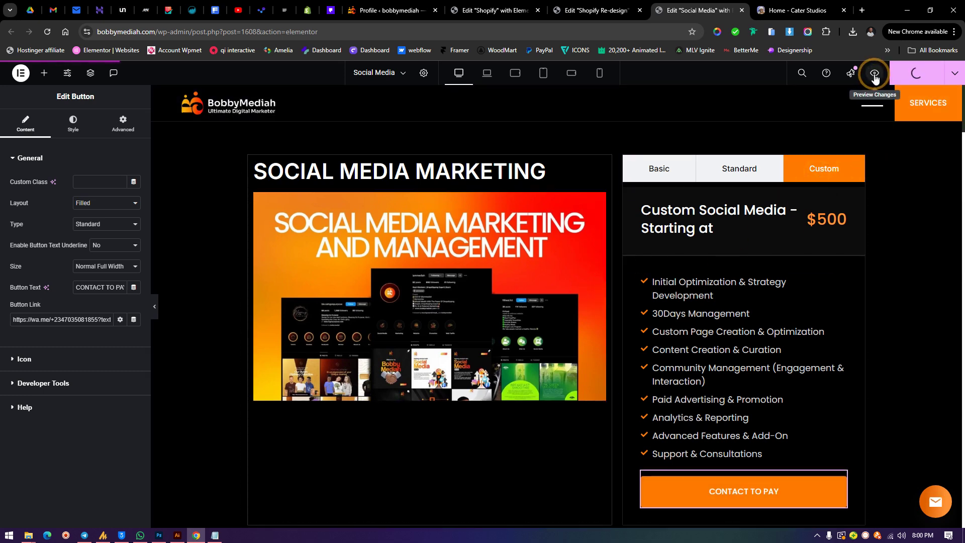
- Load bobbymediah.com in place of the Cater Studios site and check whether the Social Media page has finished publishing
left_click(819, 11)
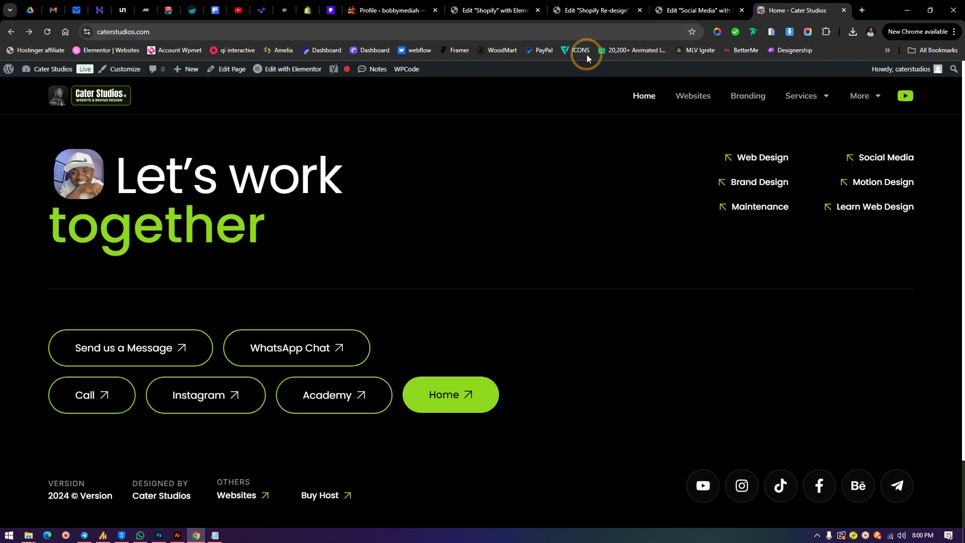
left_click(186, 31)
type("bob")
key("Return")
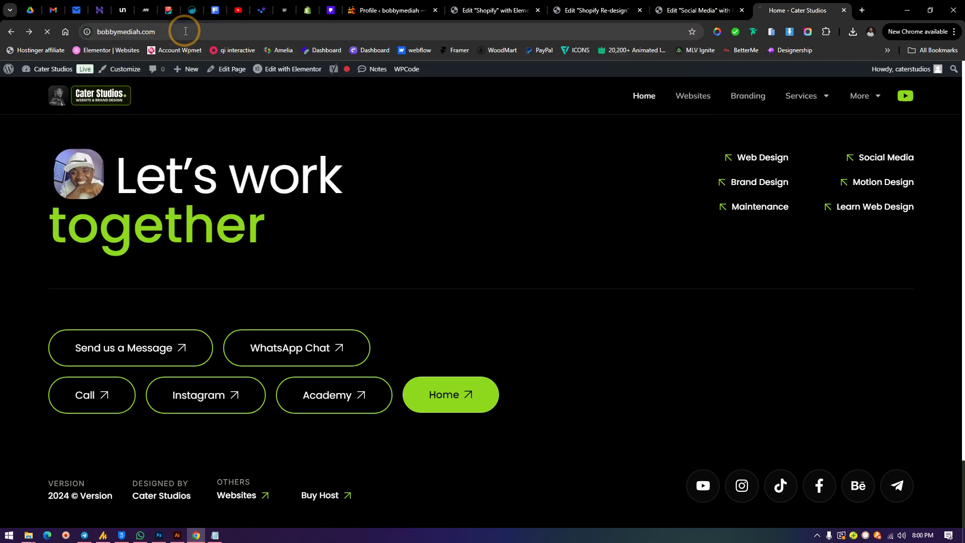
left_click(708, 4)
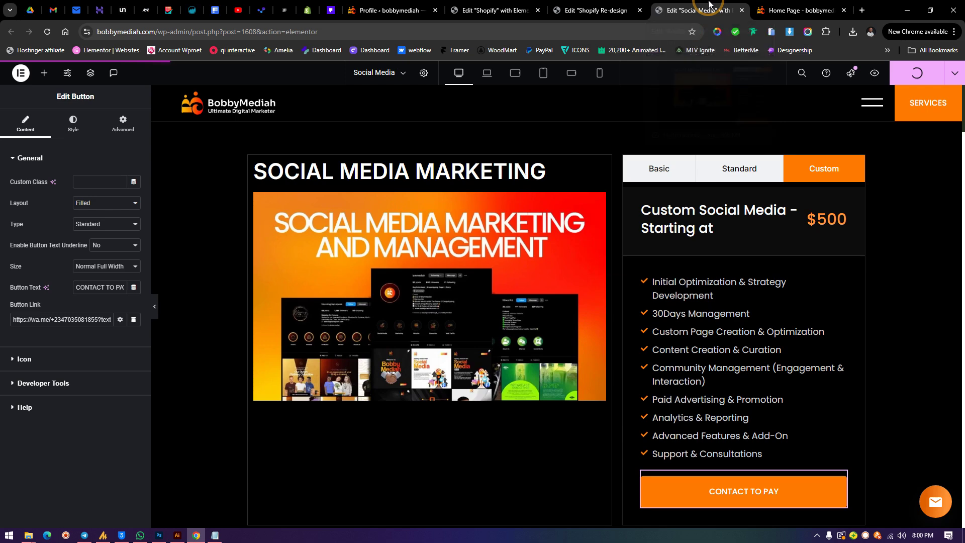
left_click(799, 10)
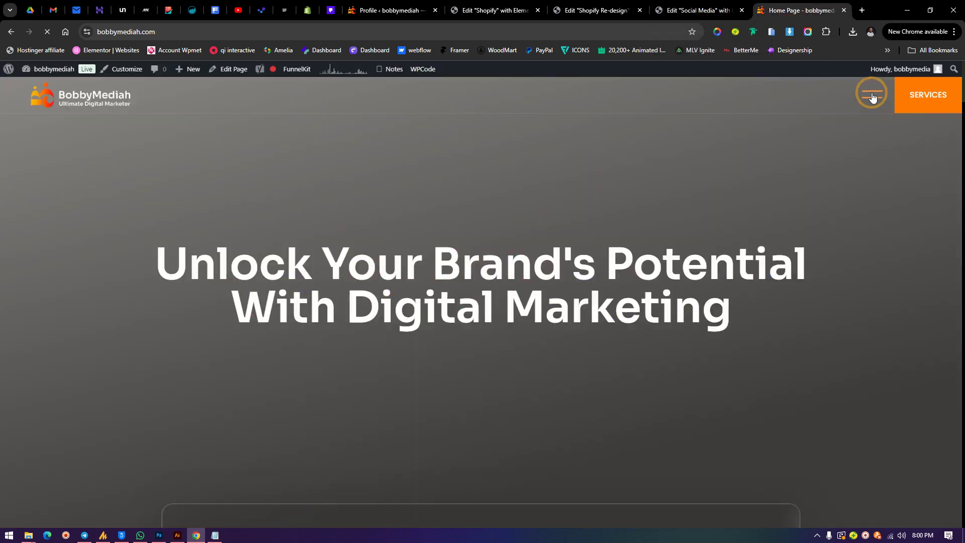
left_click(696, 10)
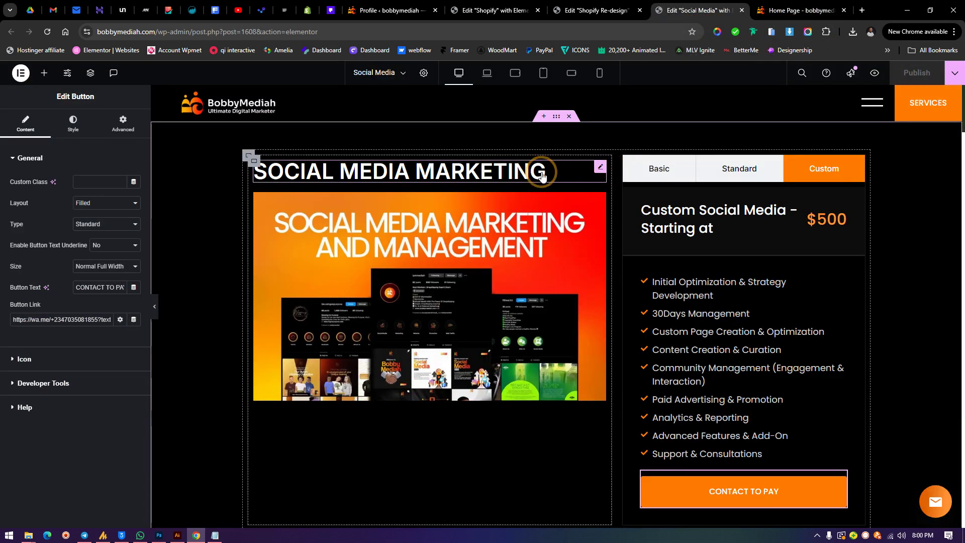
left_click(784, 11)
- On the live site's Social Media service page, follow the Custom plan's Contact to Pay link into the WhatsApp app
left_click(873, 100)
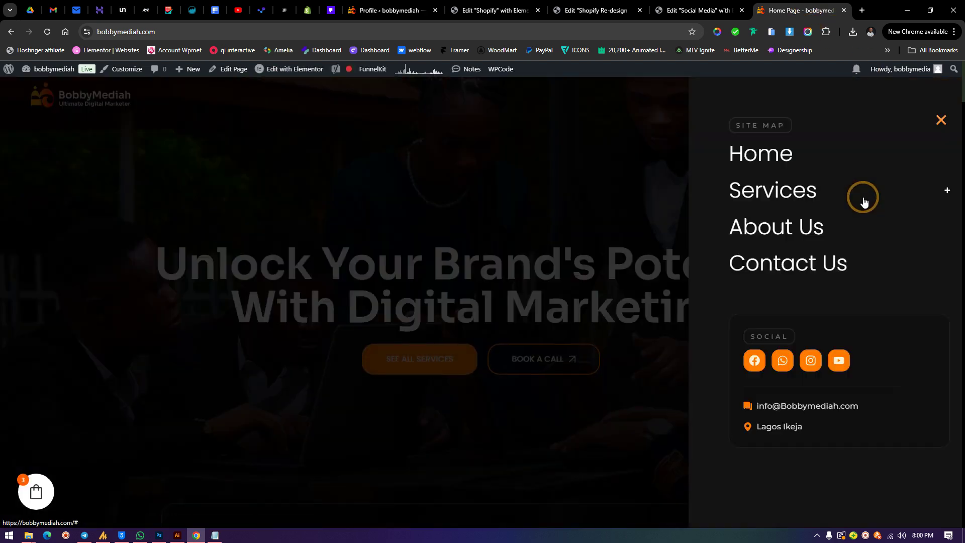
left_click(870, 195)
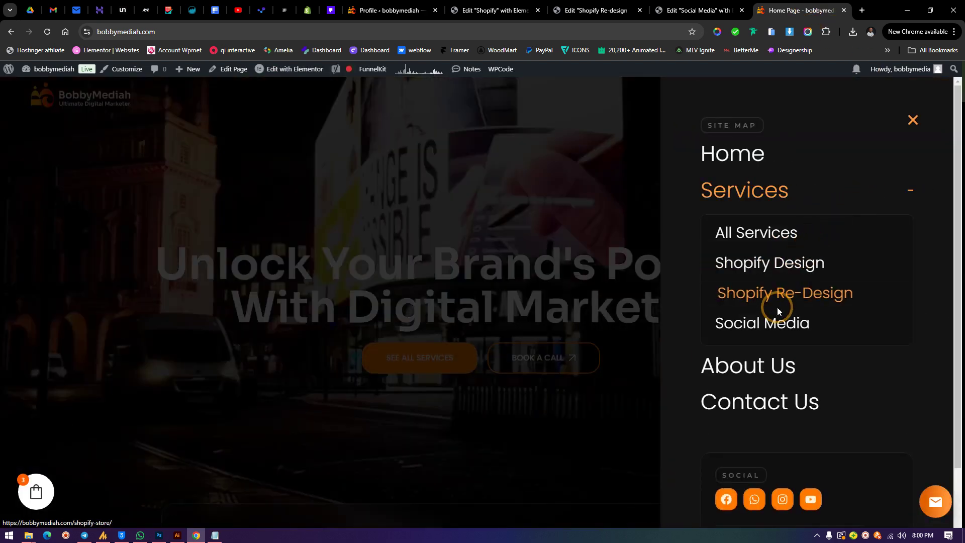
left_click(768, 324)
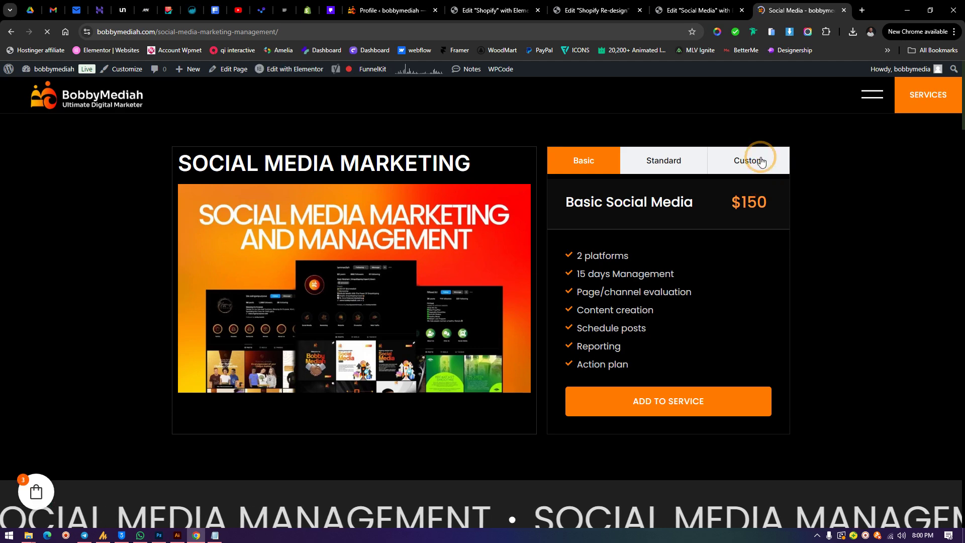
left_click(753, 159)
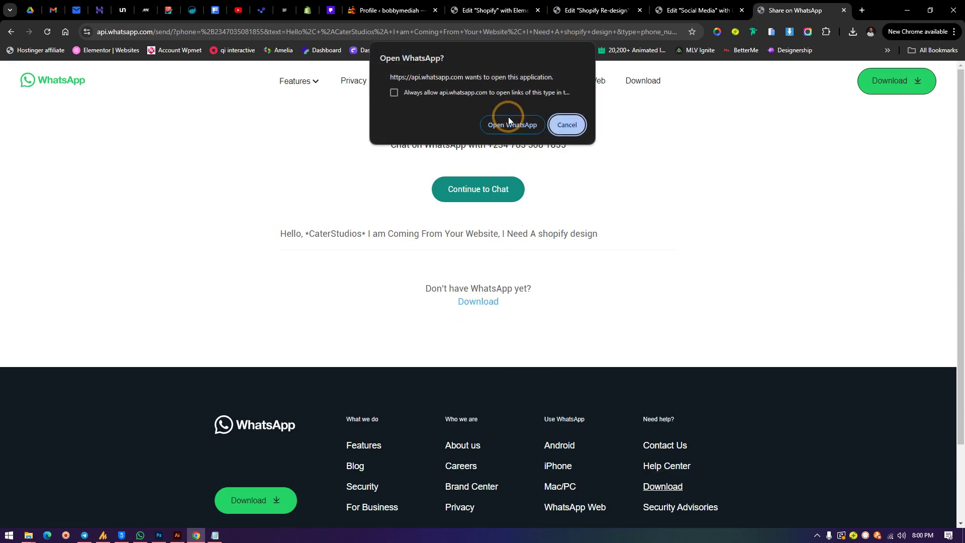
left_click(508, 120)
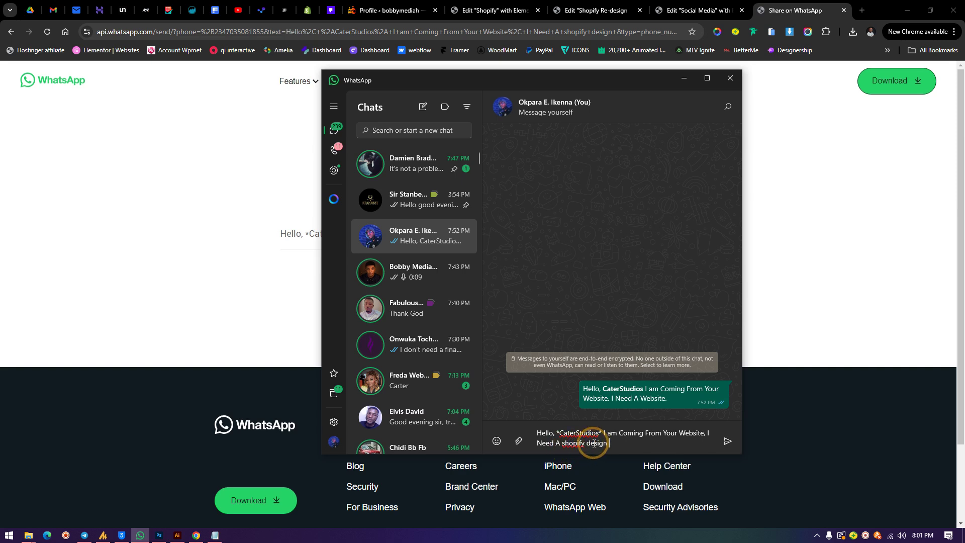
- Capitalize "Shopify" in the prefilled WhatsApp message, minimize WhatsApp, and return to the Social Media page editor in Chrome
double_click(562, 442)
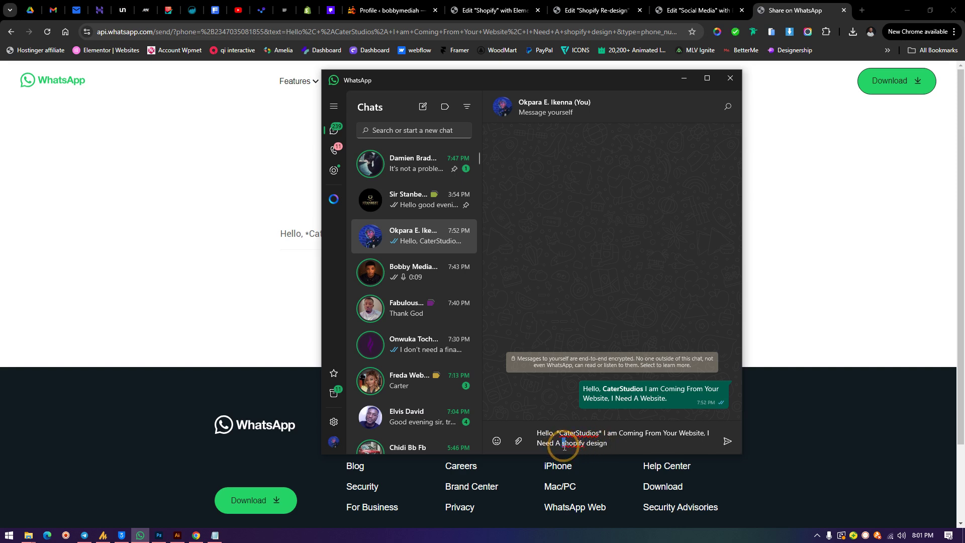
type("S")
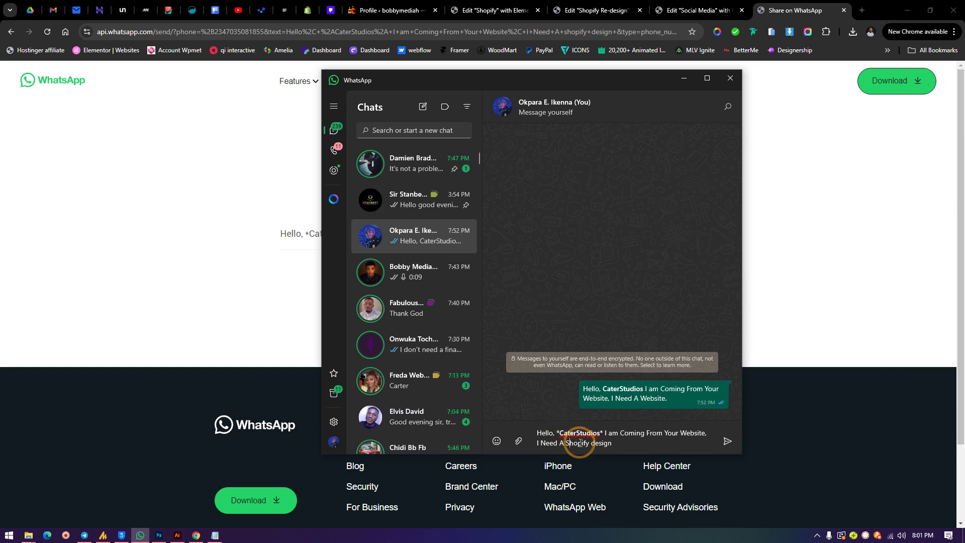
left_click(684, 77)
left_click(696, 10)
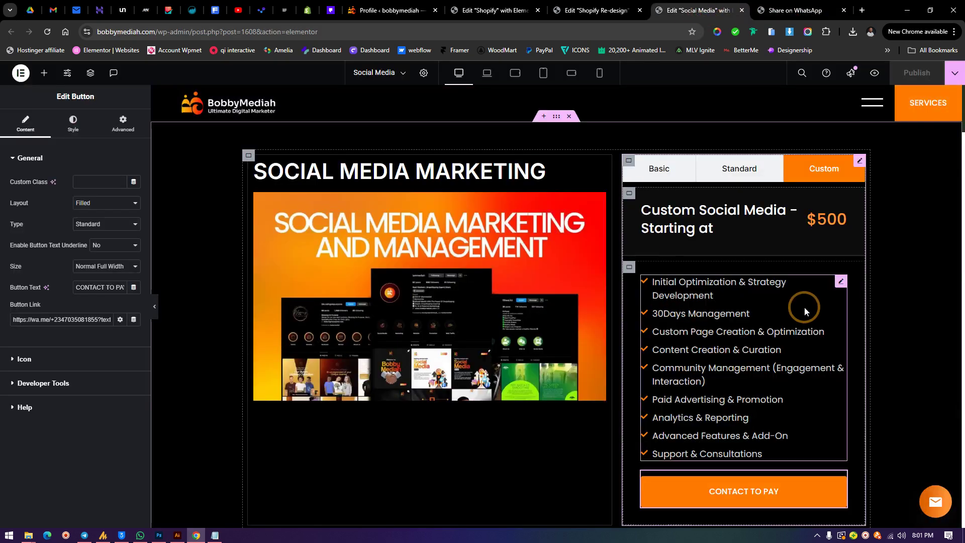
left_click(447, 254)
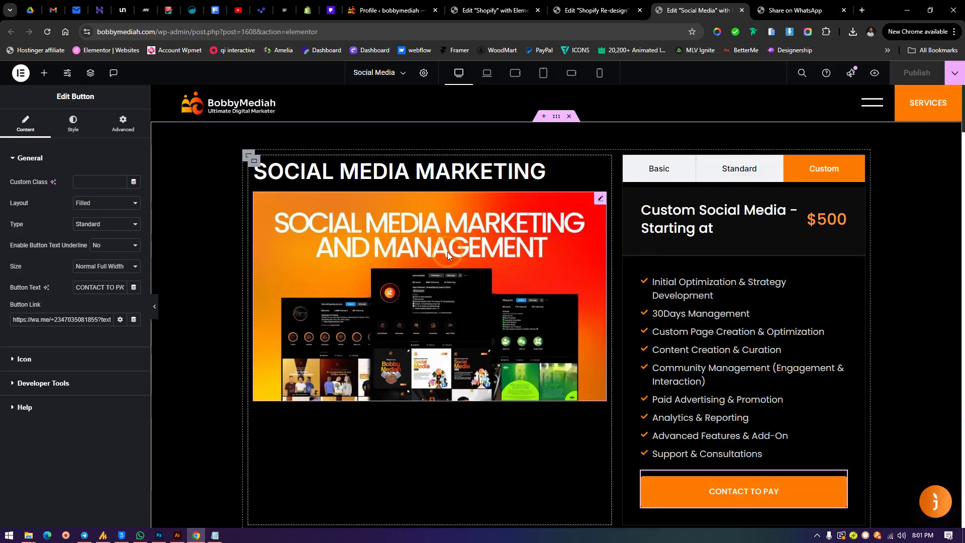